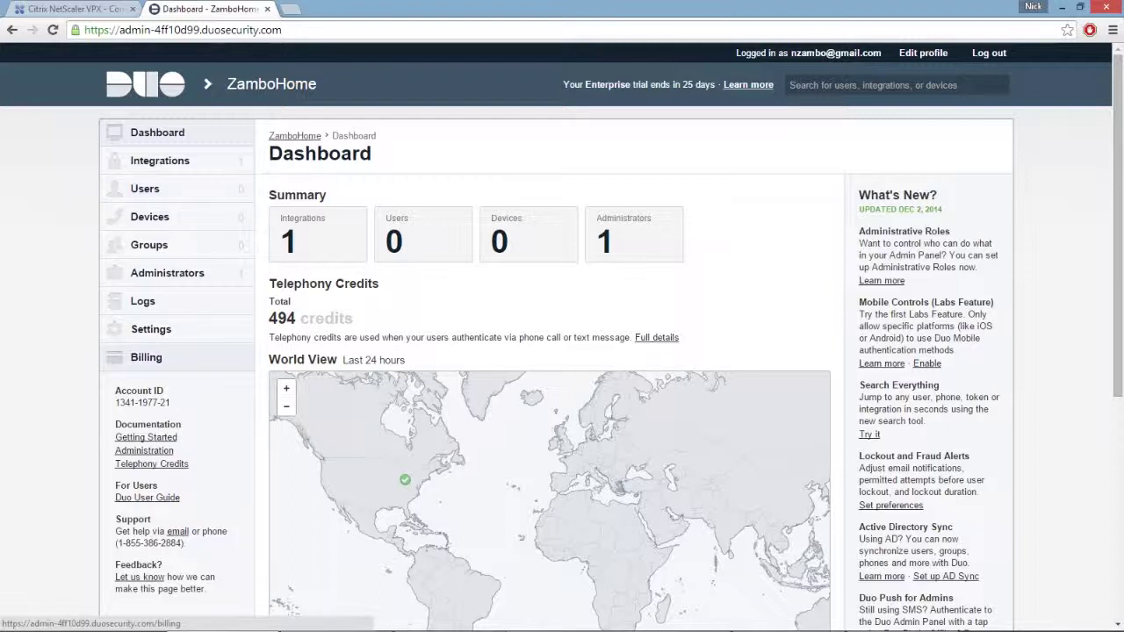
Open the Settings page from the Dashboard's left sidebar
left_click(152, 329)
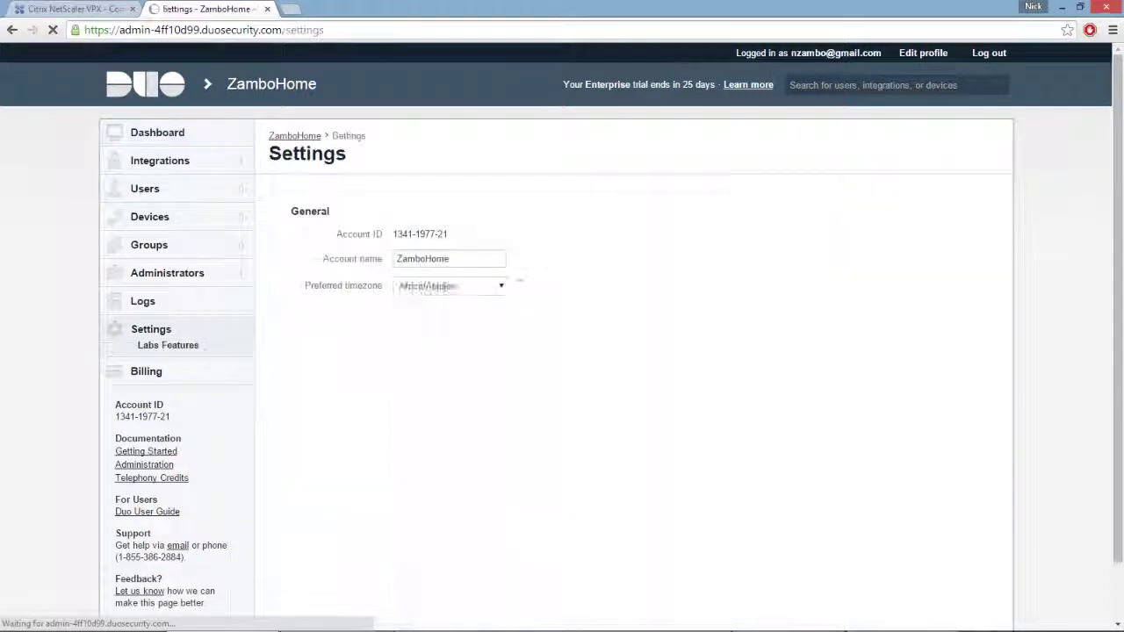
scroll(562, 351, "down", 2)
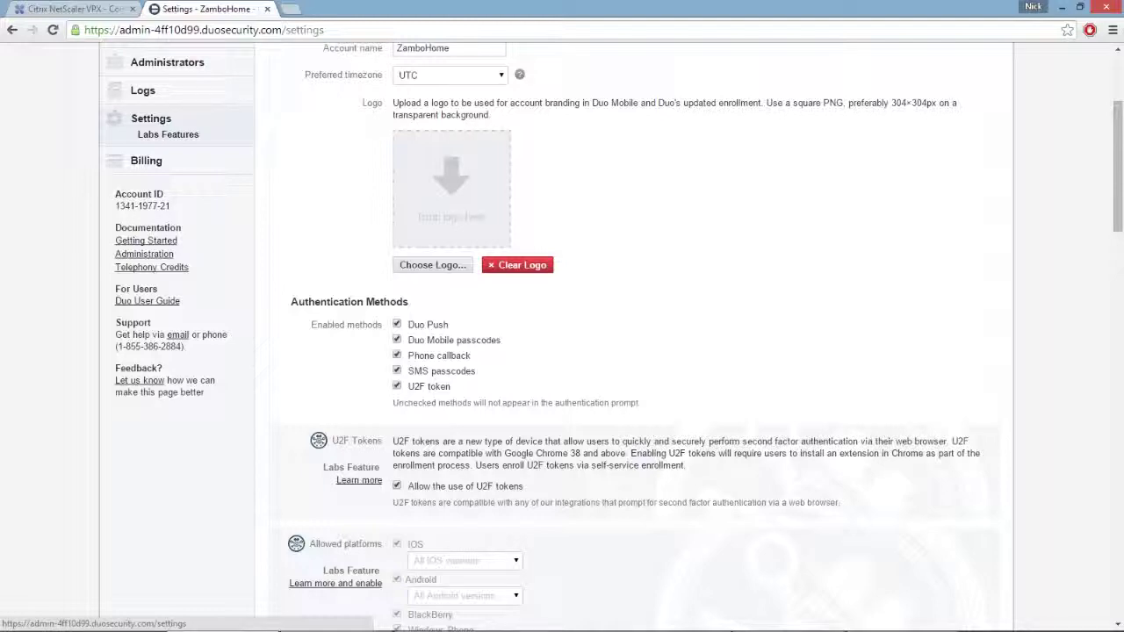
scroll(151, 117, "up", 3)
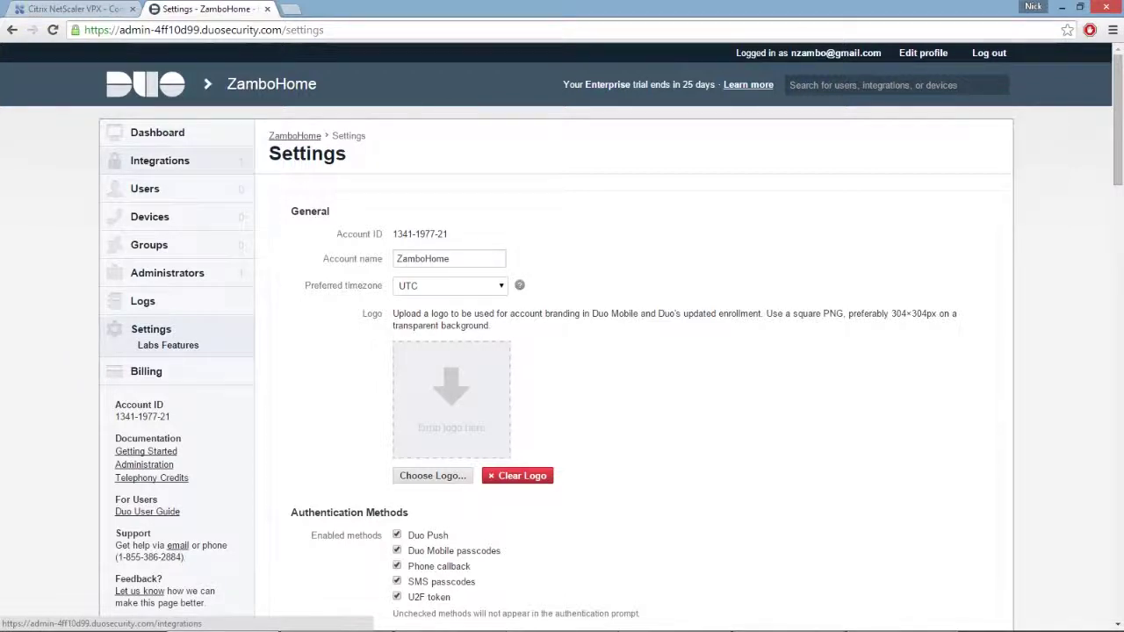
Add a new Citrix NetScaler integration named 'Demo' under Integrations
left_click(160, 161)
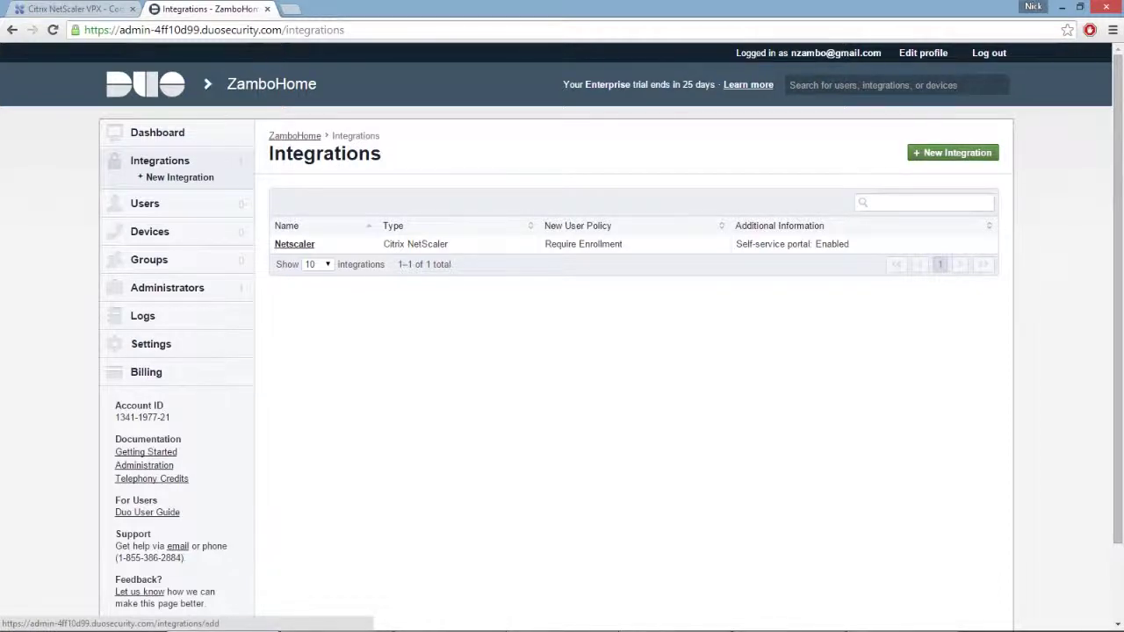
left_click(953, 153)
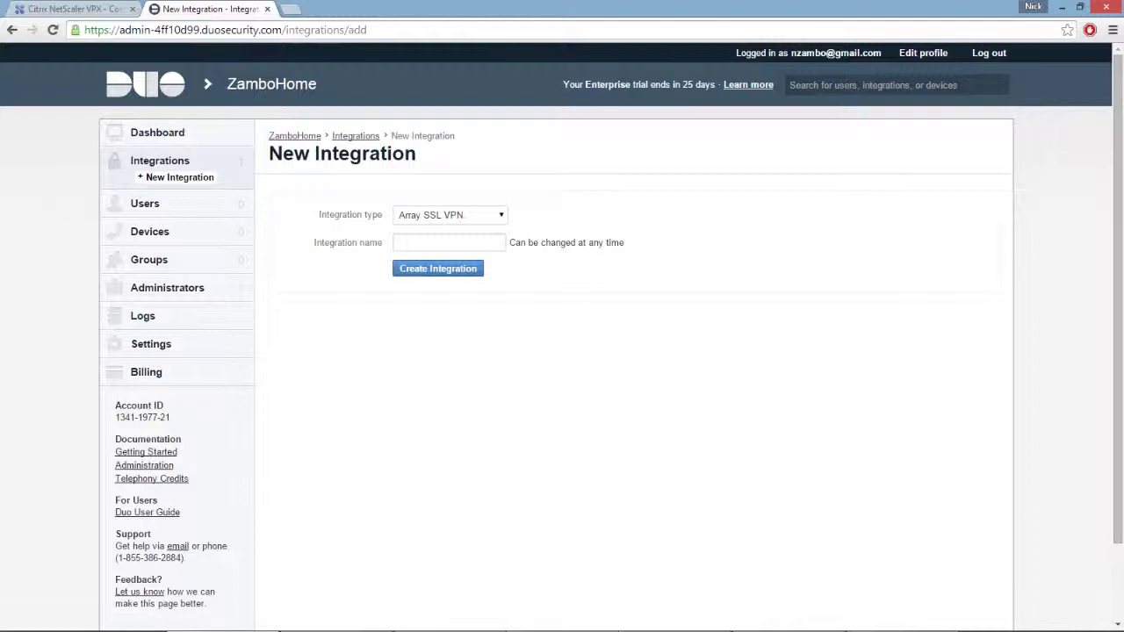
key("alt+Down")
key("Down")
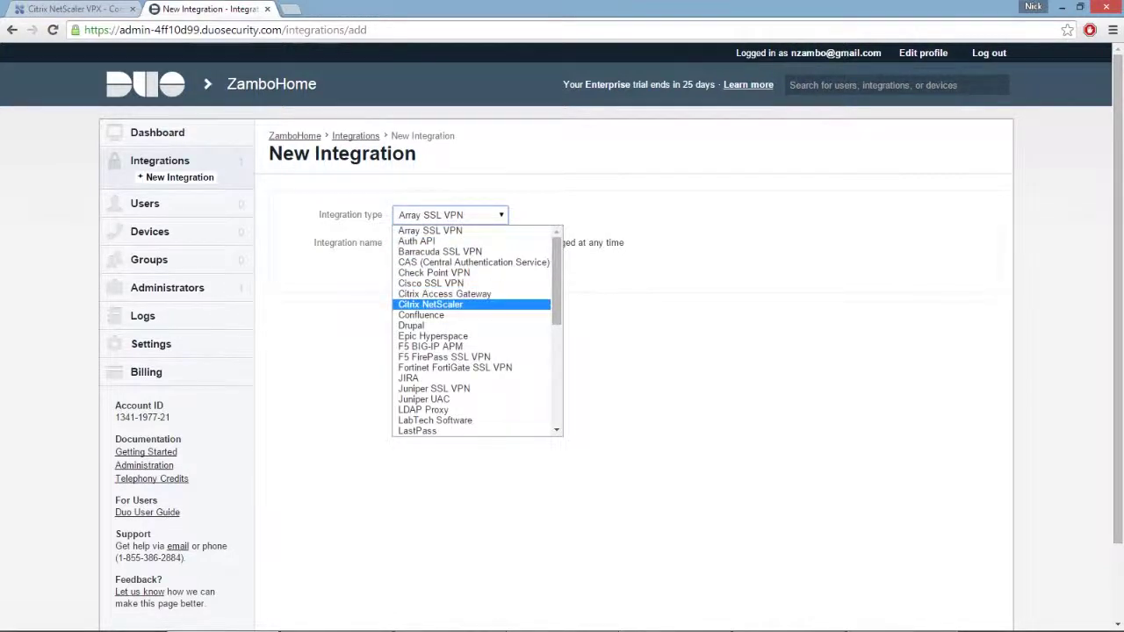
key("Return")
key("Tab")
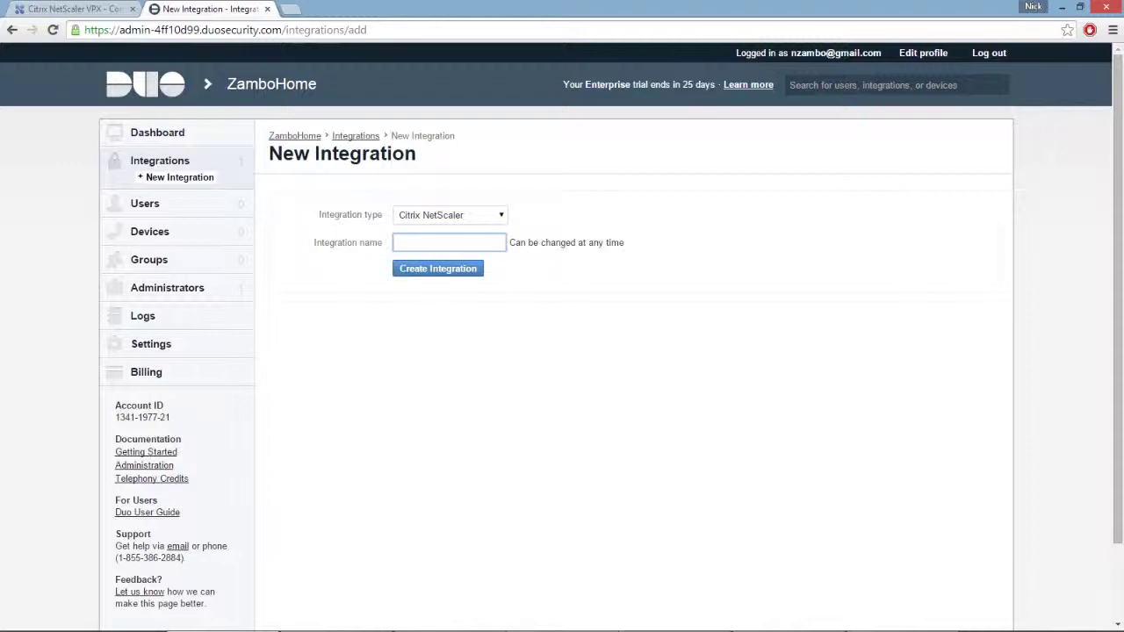
type("Demo")
key("Tab")
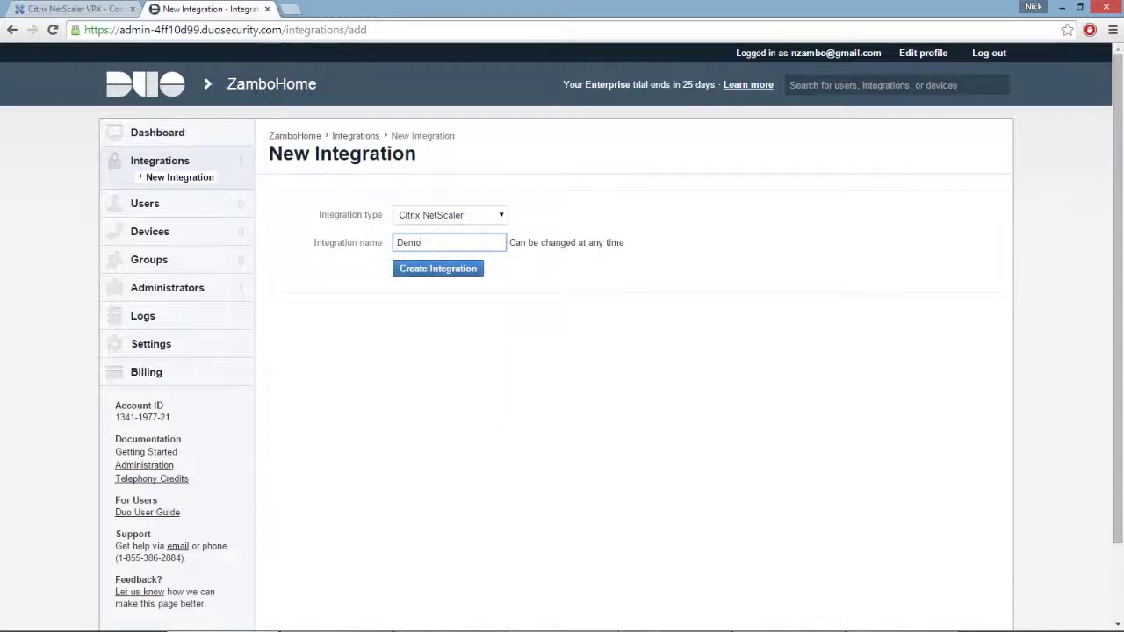
key("Return")
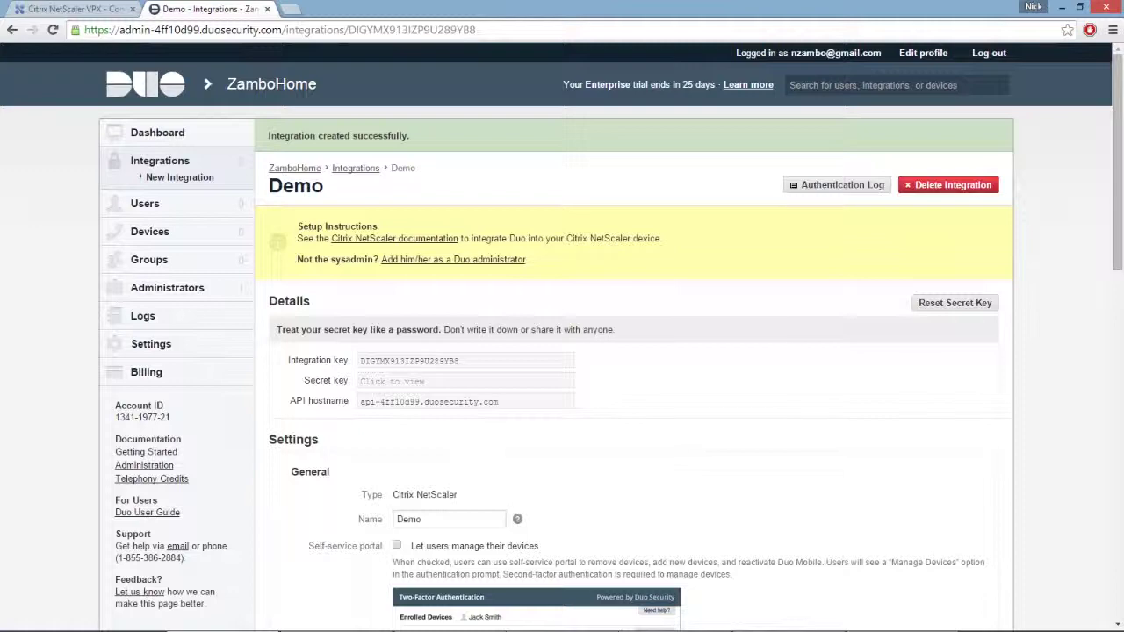
scroll(563, 351, "down", 2)
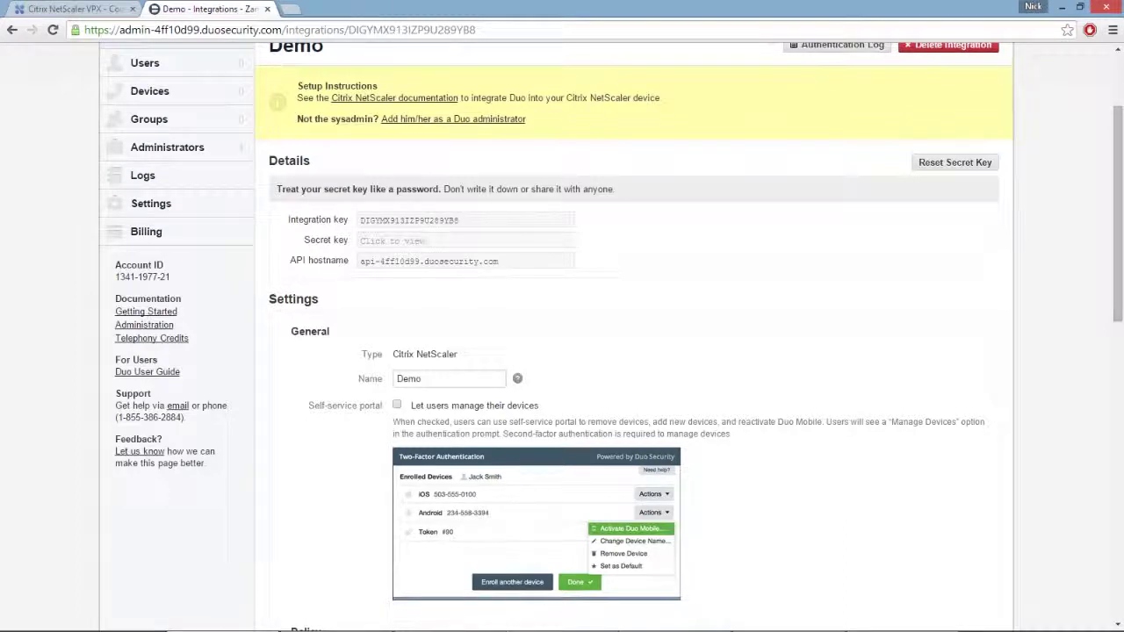
Scroll through the Demo integration's settings, then go to the Users list
scroll(563, 351, "down", 2)
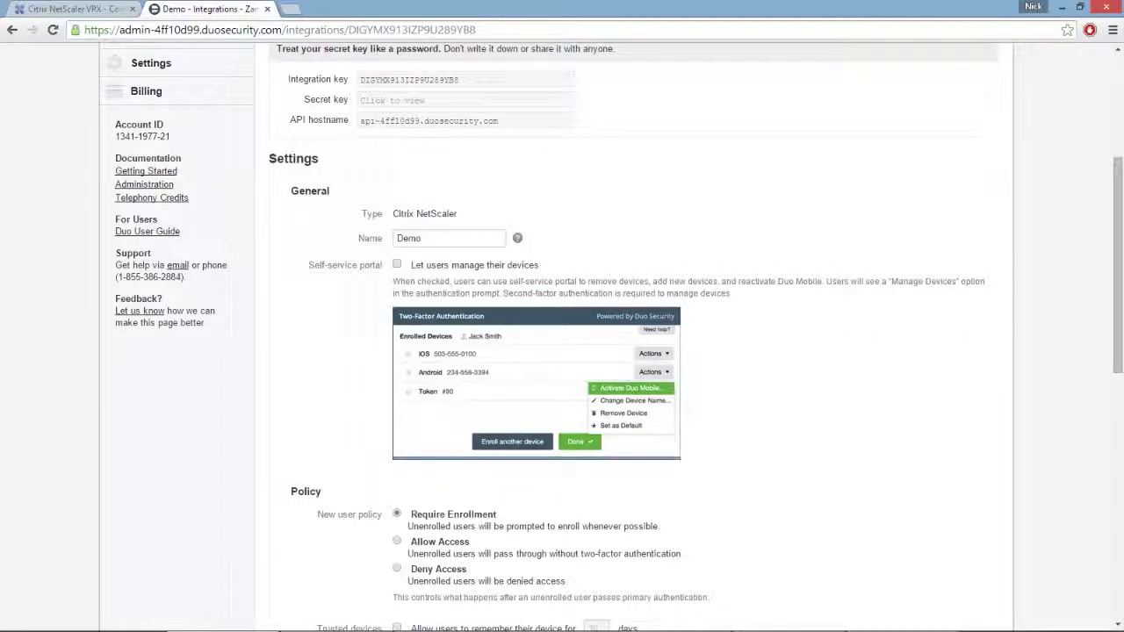
scroll(562, 352, "down", 3)
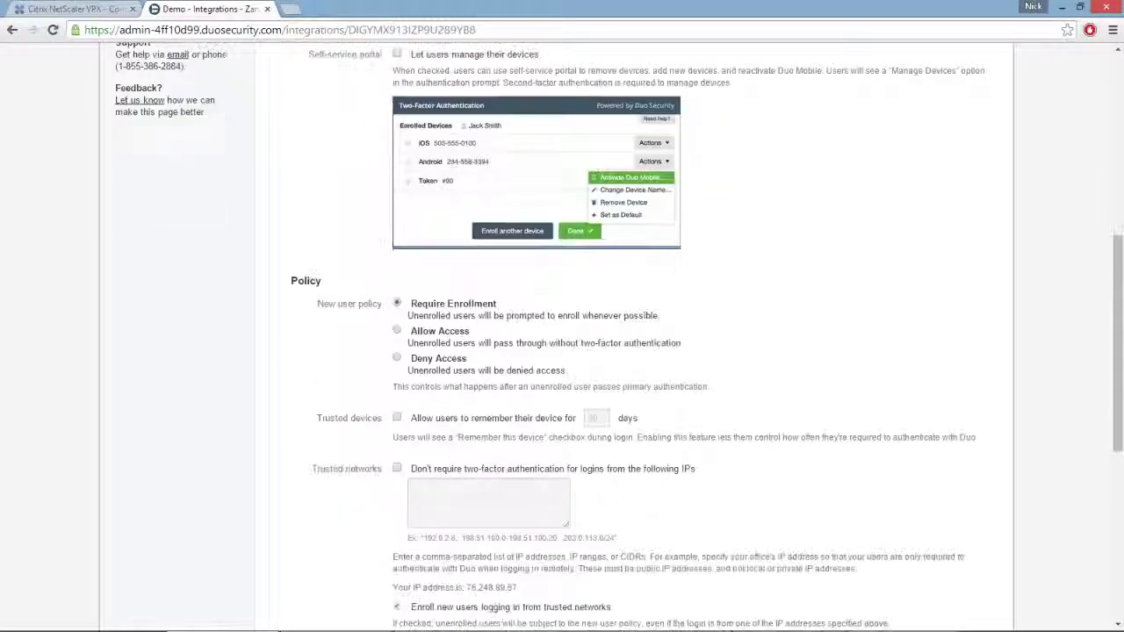
scroll(562, 351, "down", 1)
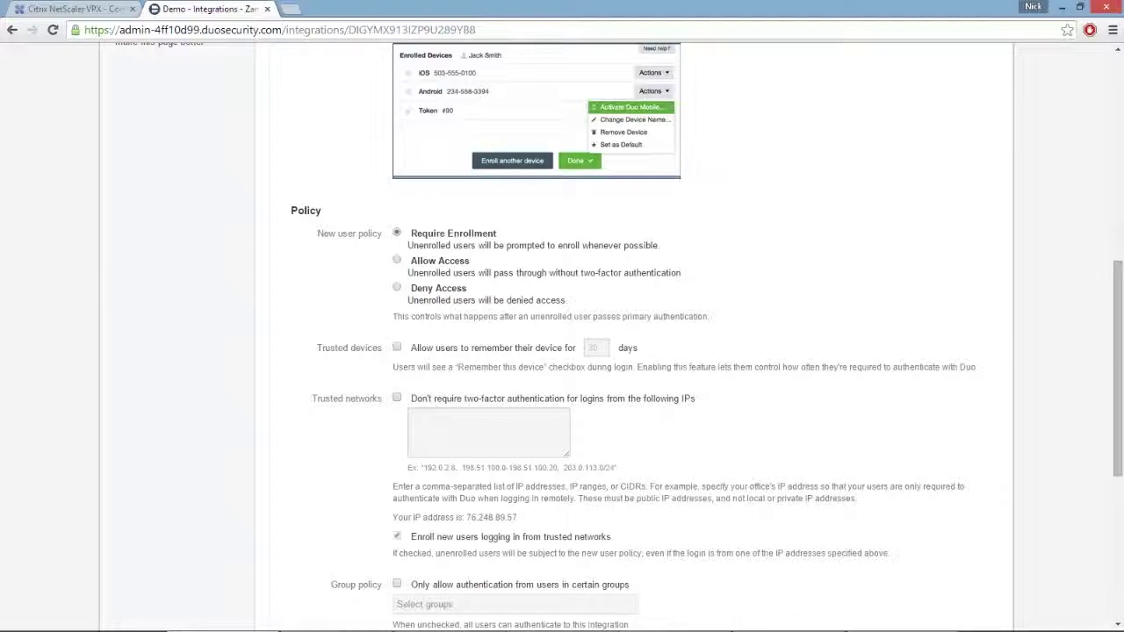
scroll(562, 351, "down", 5)
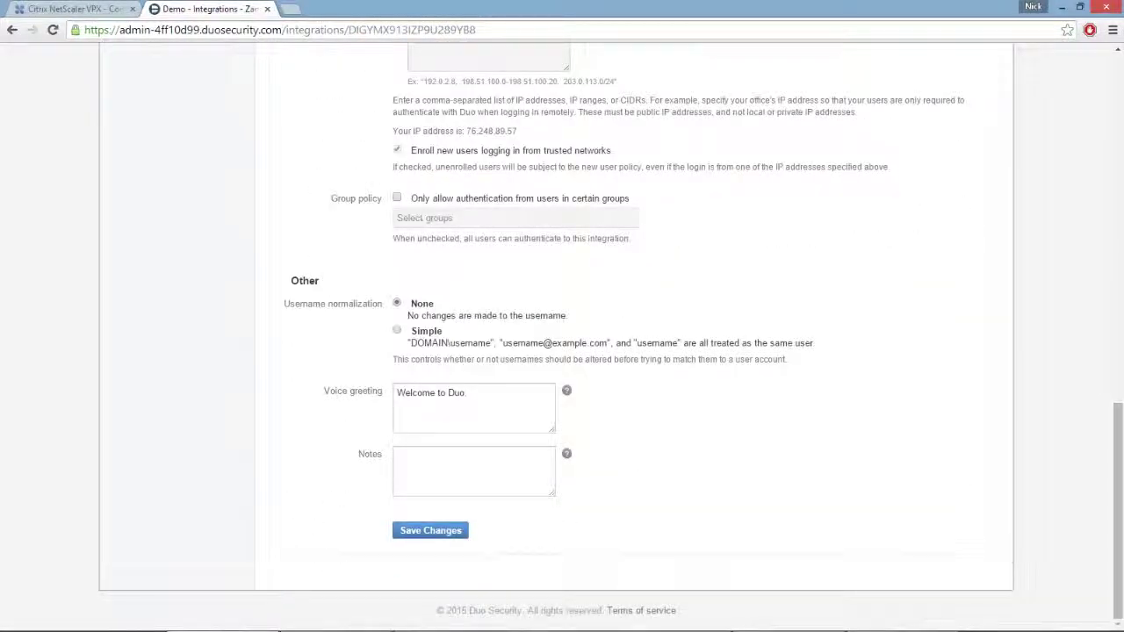
scroll(562, 352, "up", 3)
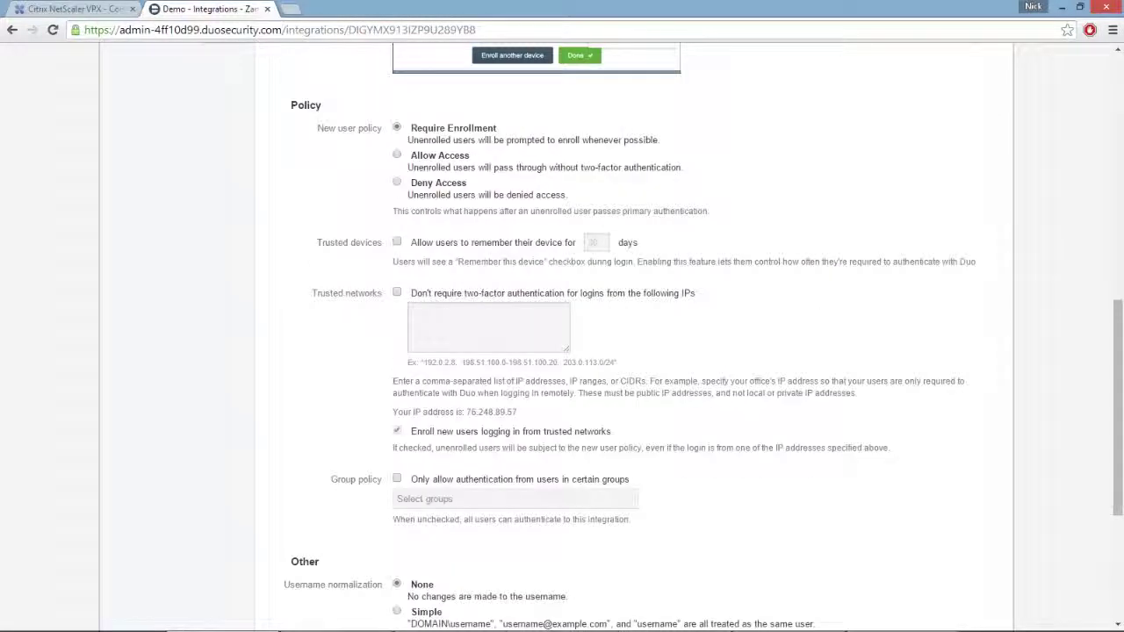
scroll(562, 351, "up", 2)
scroll(563, 351, "up", 1)
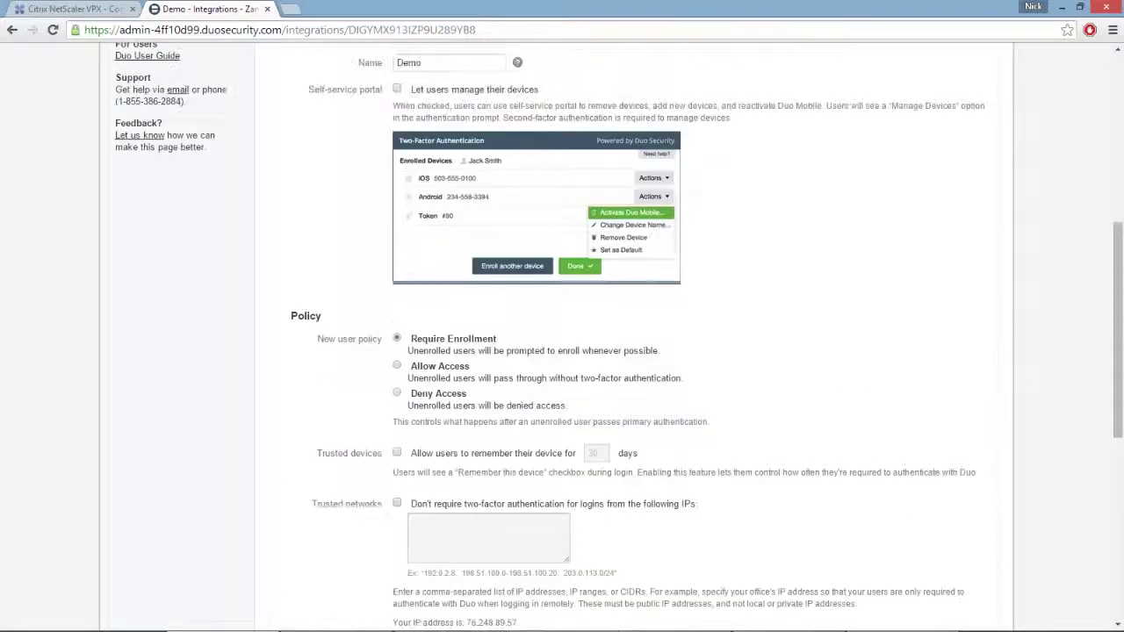
scroll(563, 352, "up", 2)
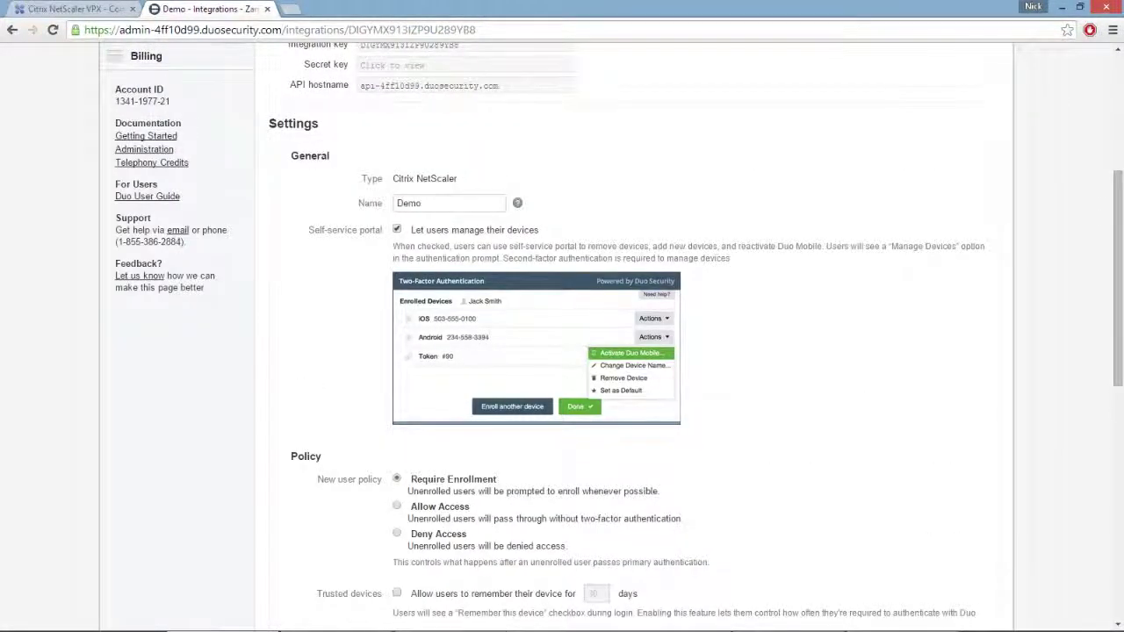
scroll(562, 352, "down", 9)
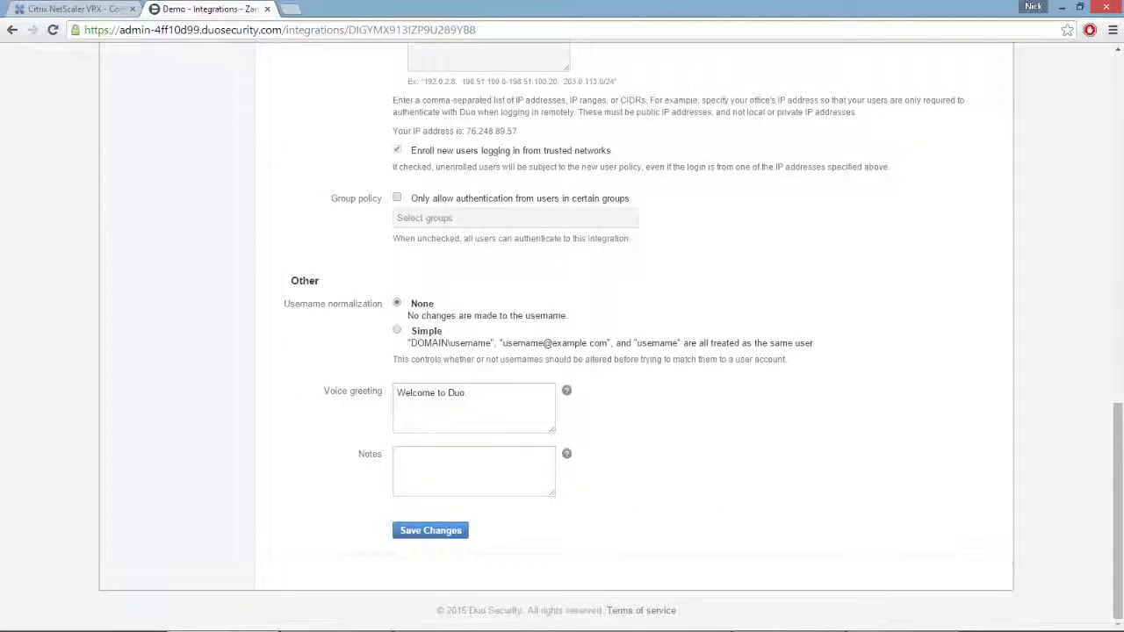
scroll(562, 351, "up", 15)
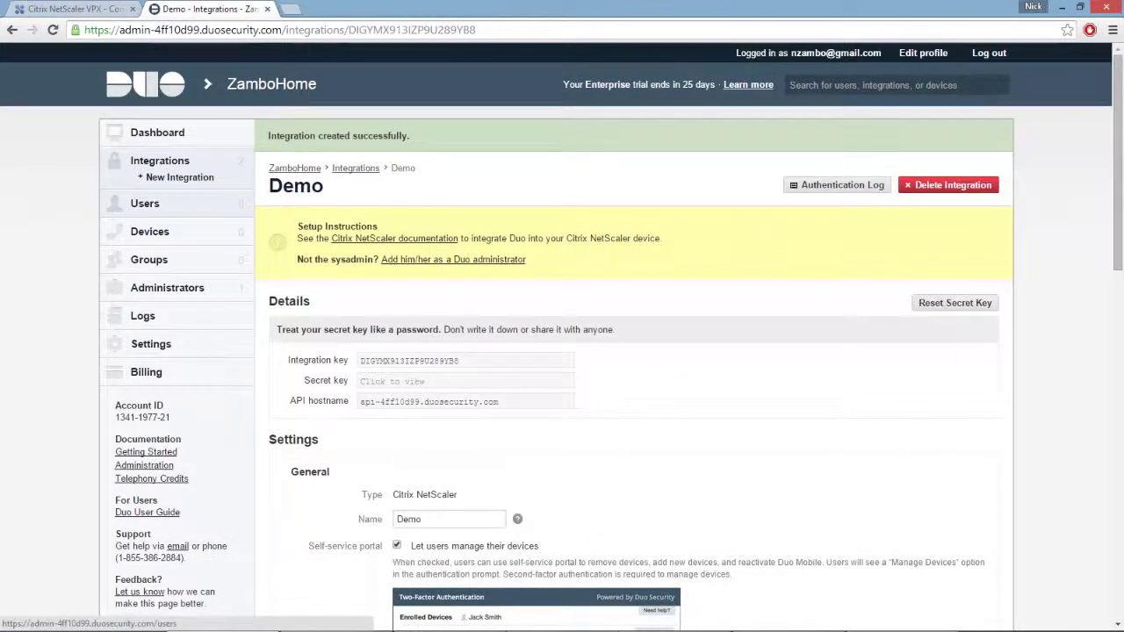
left_click(144, 203)
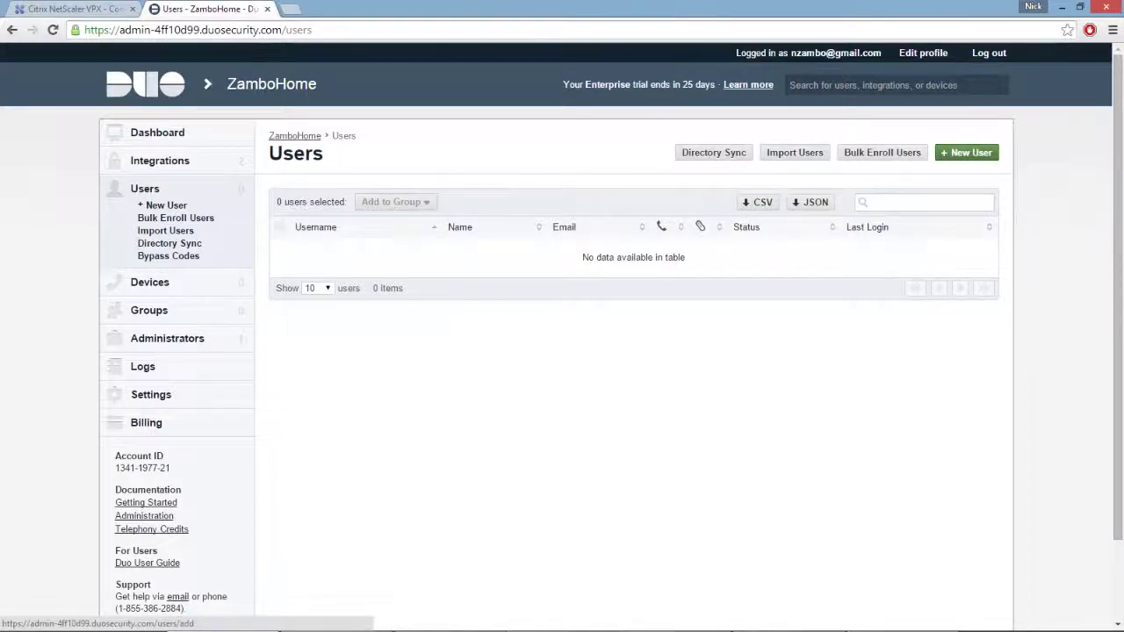
Create a new user with the entered username
left_click(967, 152)
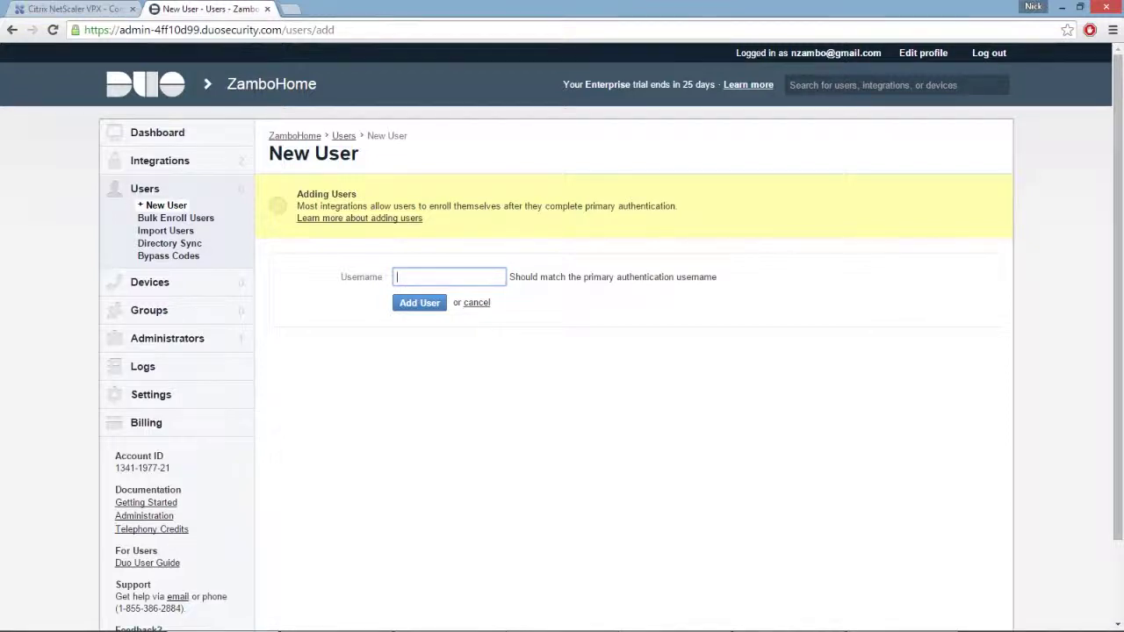
type("alice")
key("Return")
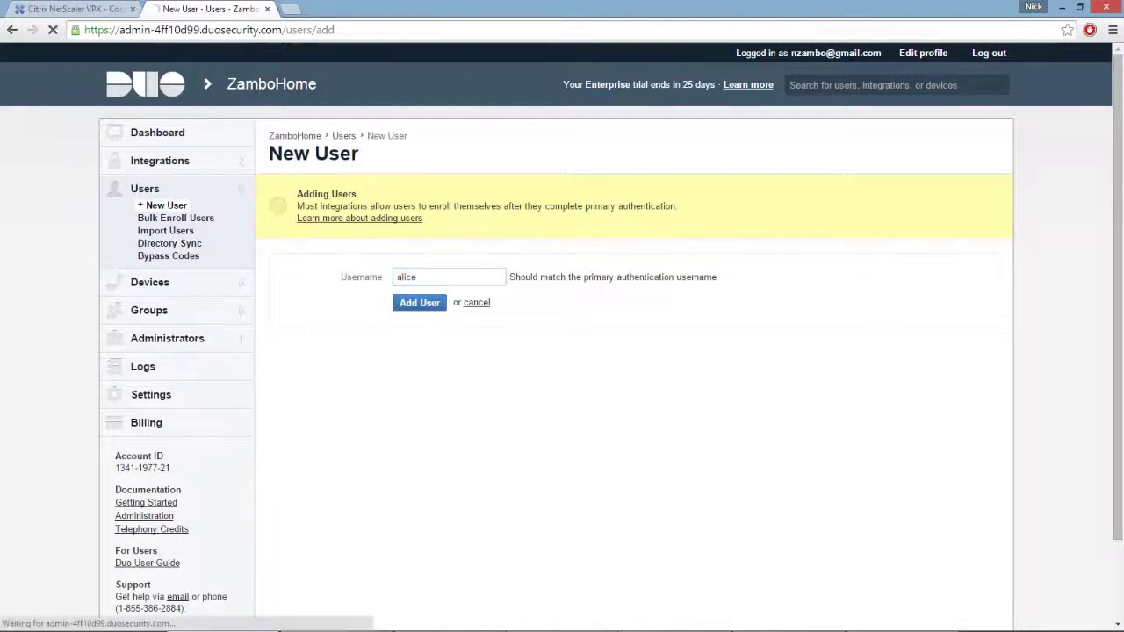
Fill in the user's real name and e-mail address and save the changes
left_click(475, 330)
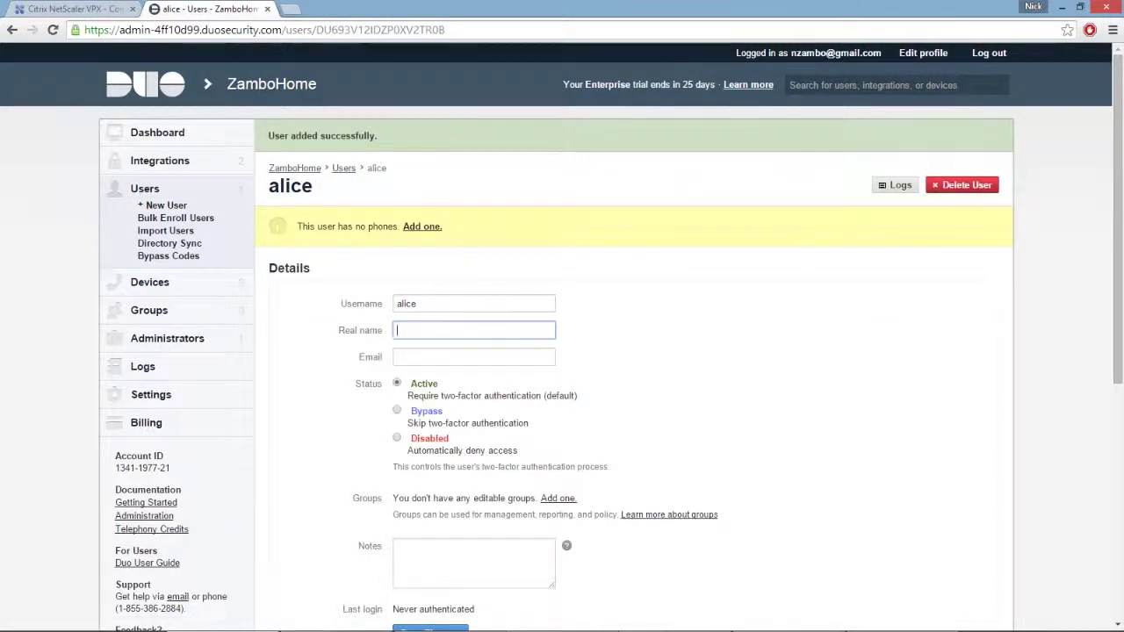
key("Tab")
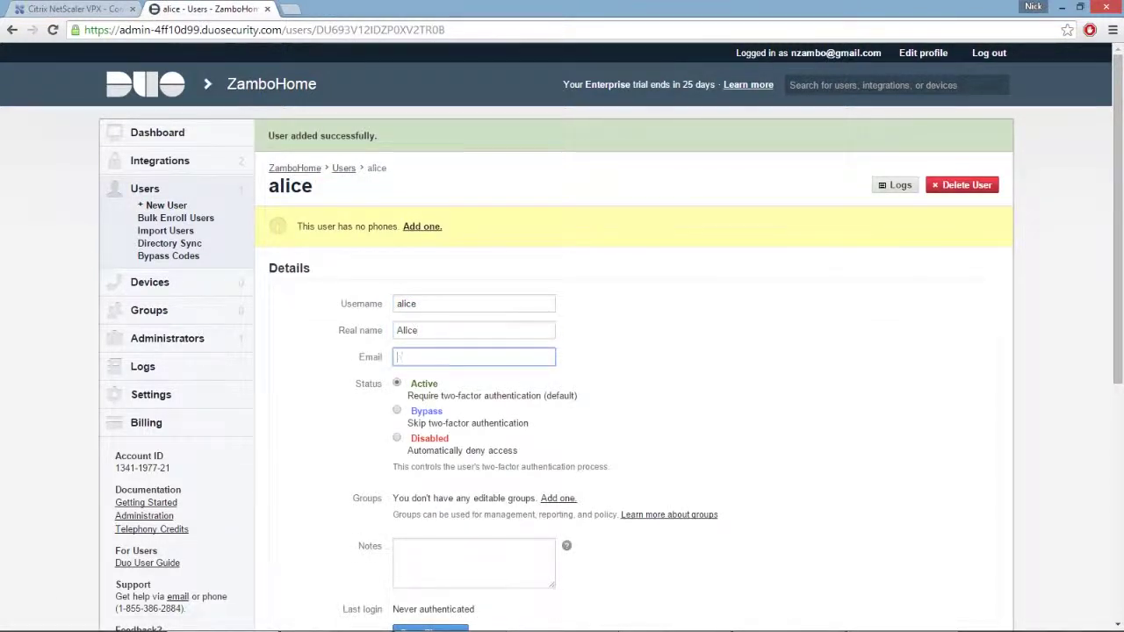
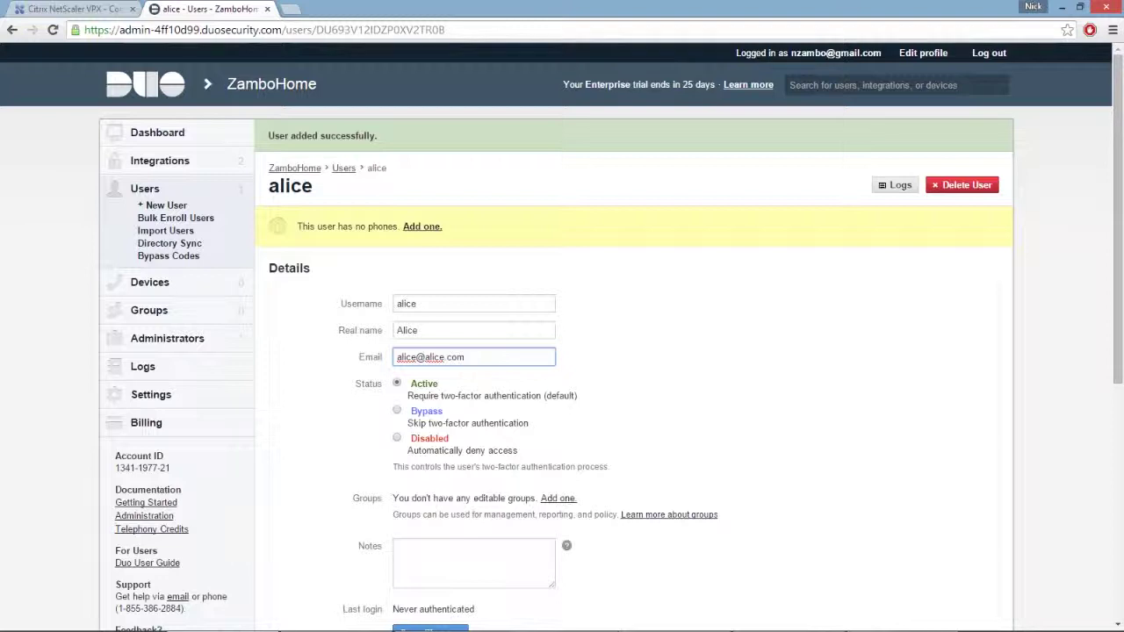
scroll(563, 351, "down", 3)
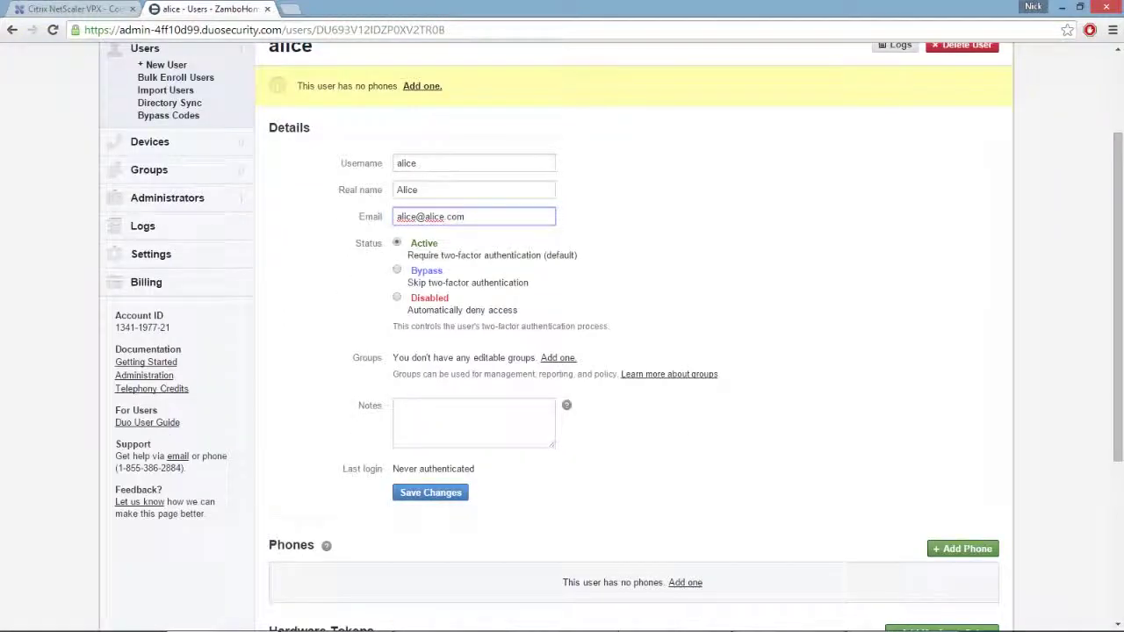
left_click(430, 493)
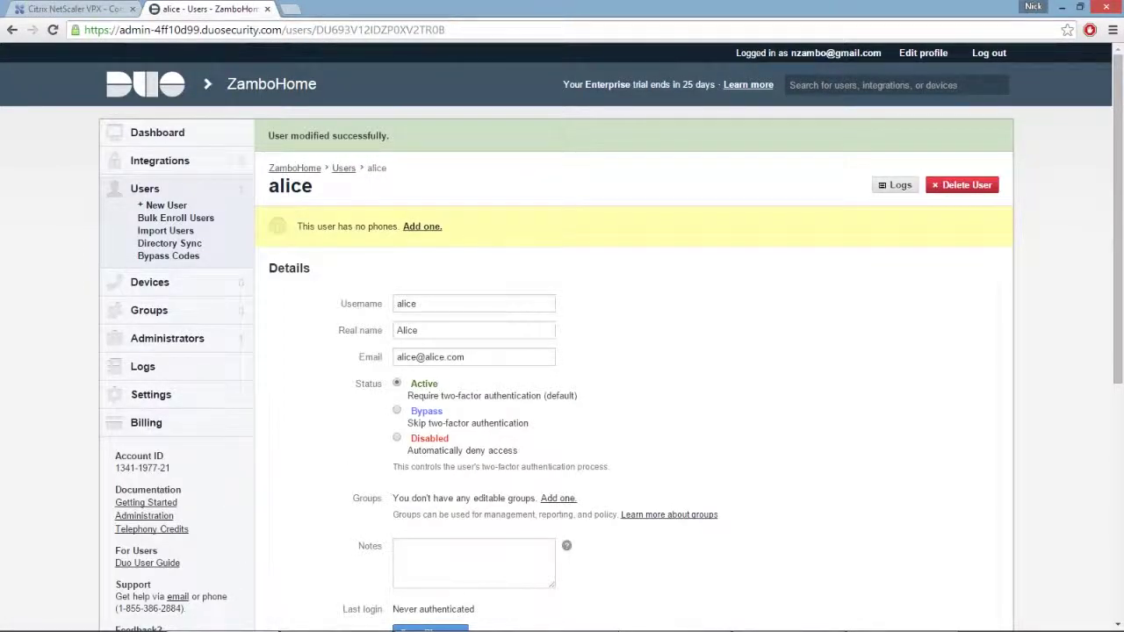
scroll(562, 352, "down", 4)
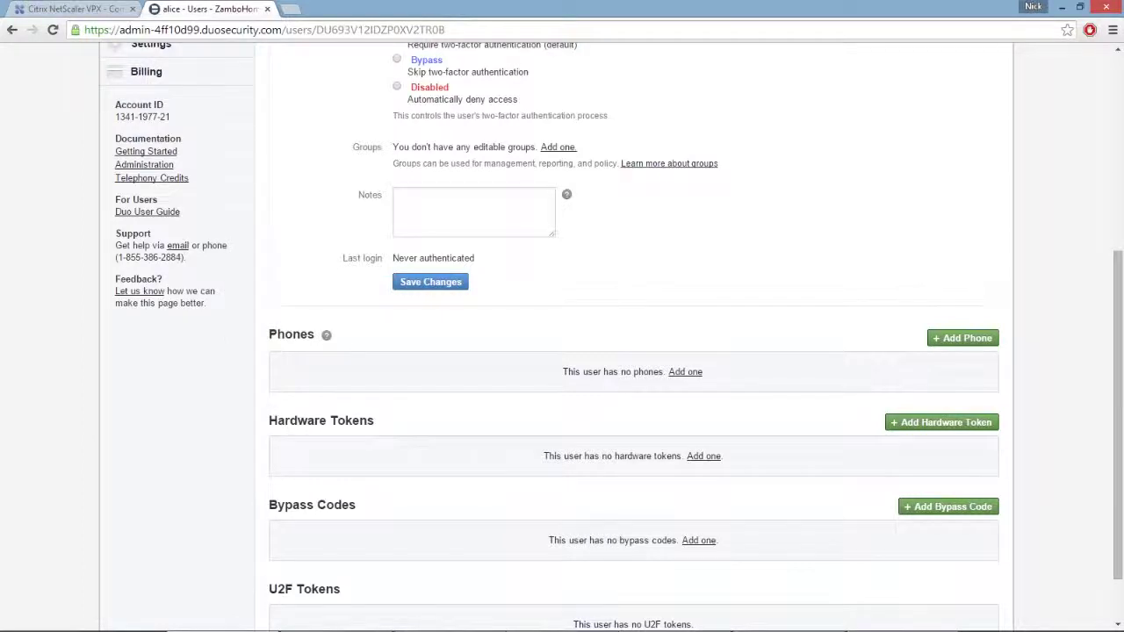
scroll(562, 352, "down", 1)
left_click_drag(269, 520, 341, 519)
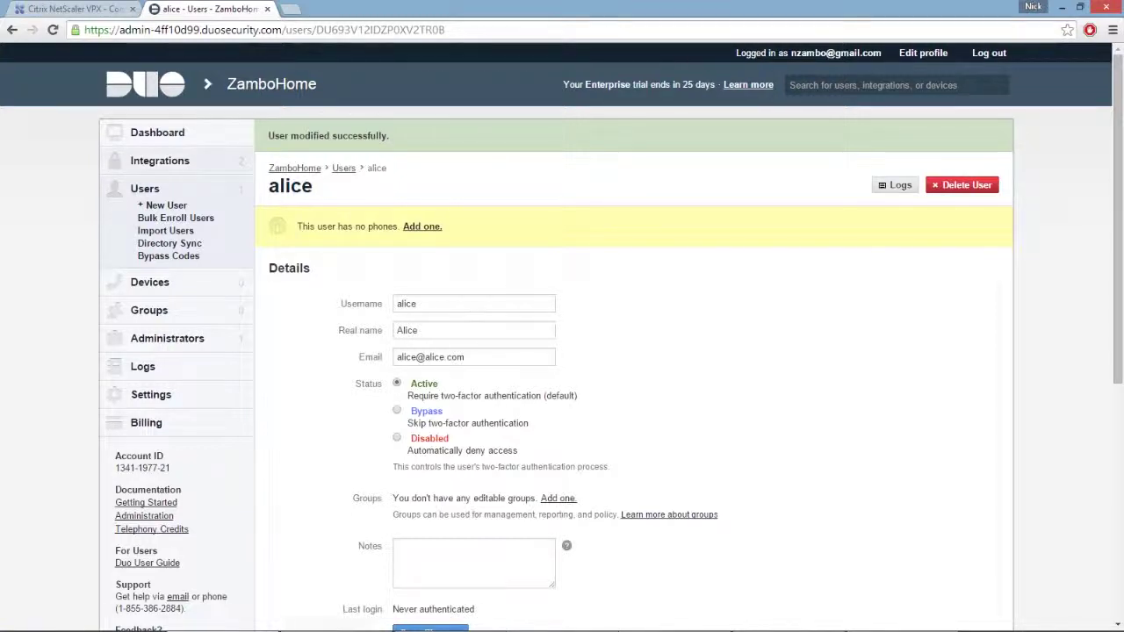
Open the Demo integration's details and its Citrix NetScaler setup guide
left_click(160, 160)
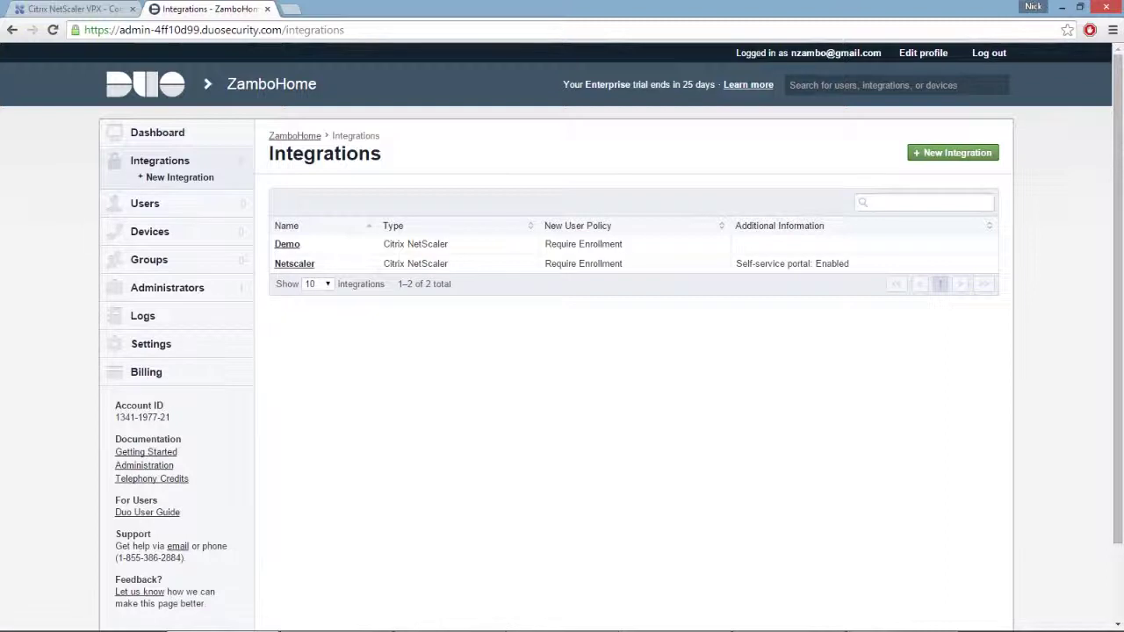
left_click(287, 244)
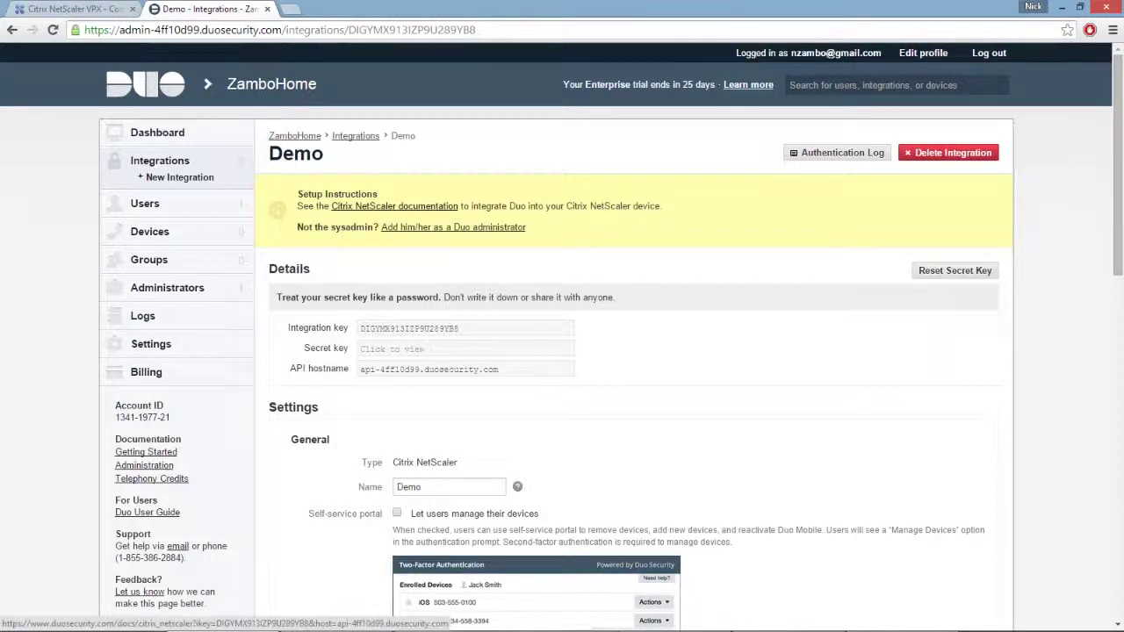
left_click(394, 206)
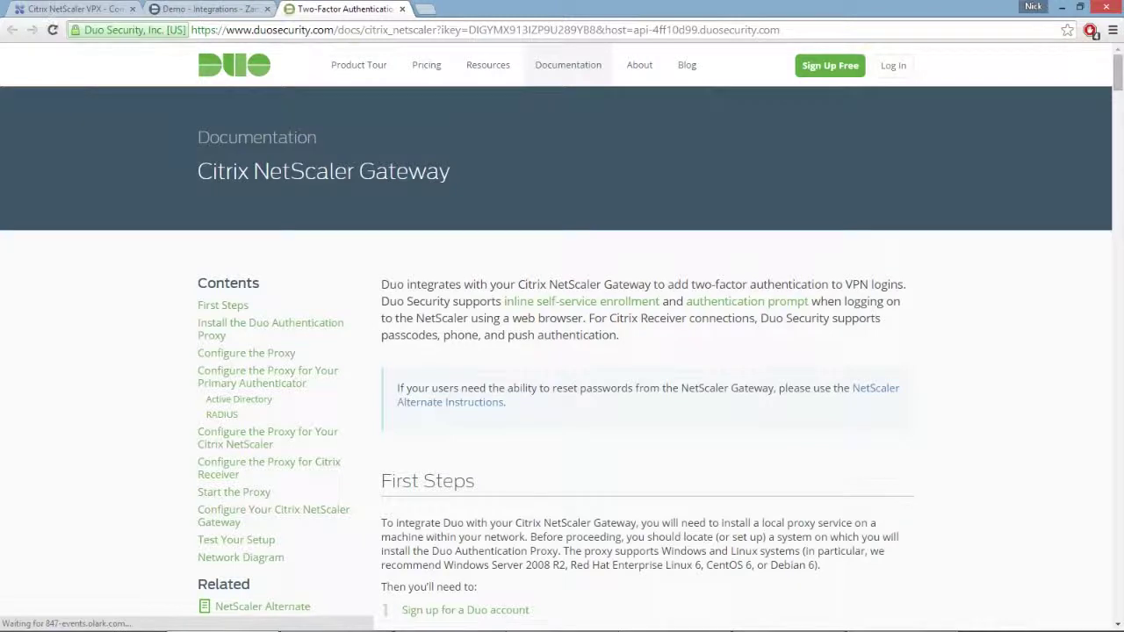
Scroll down the Citrix NetScaler Gateway guide toward Configure the Proxy
scroll(562, 352, "down", 3)
scroll(563, 352, "down", 4)
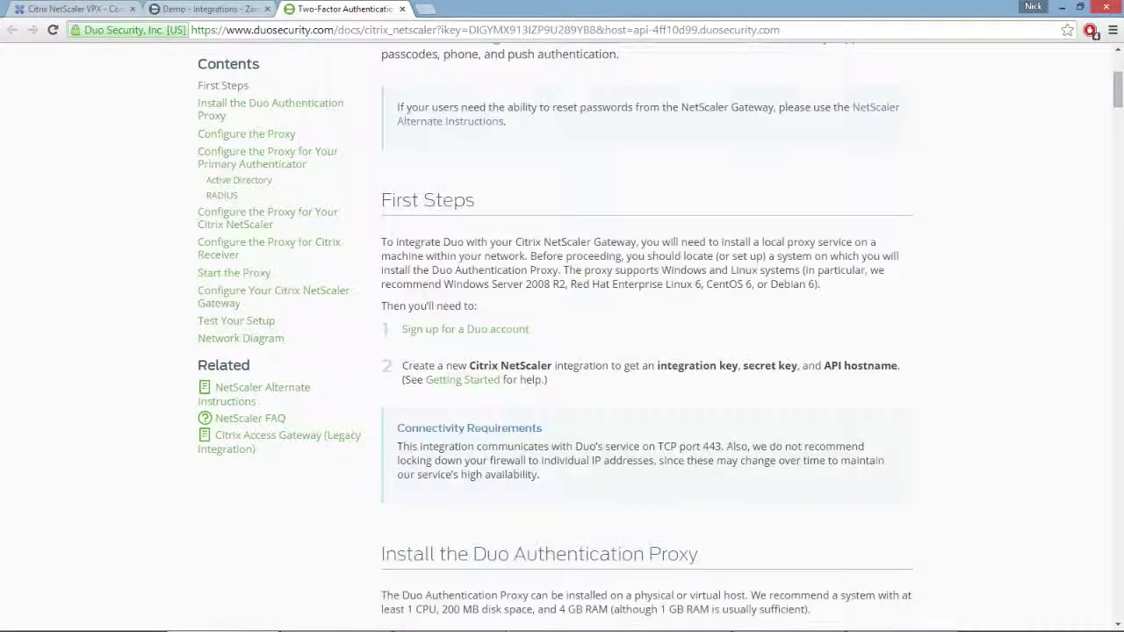
scroll(562, 351, "down", 1)
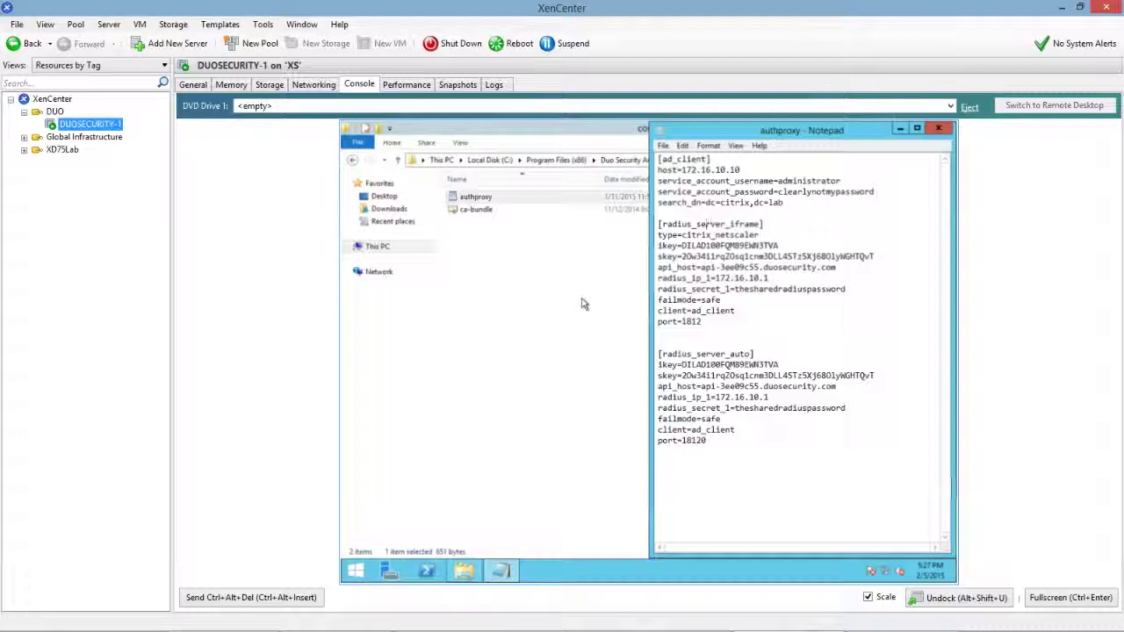
left_click(590, 201)
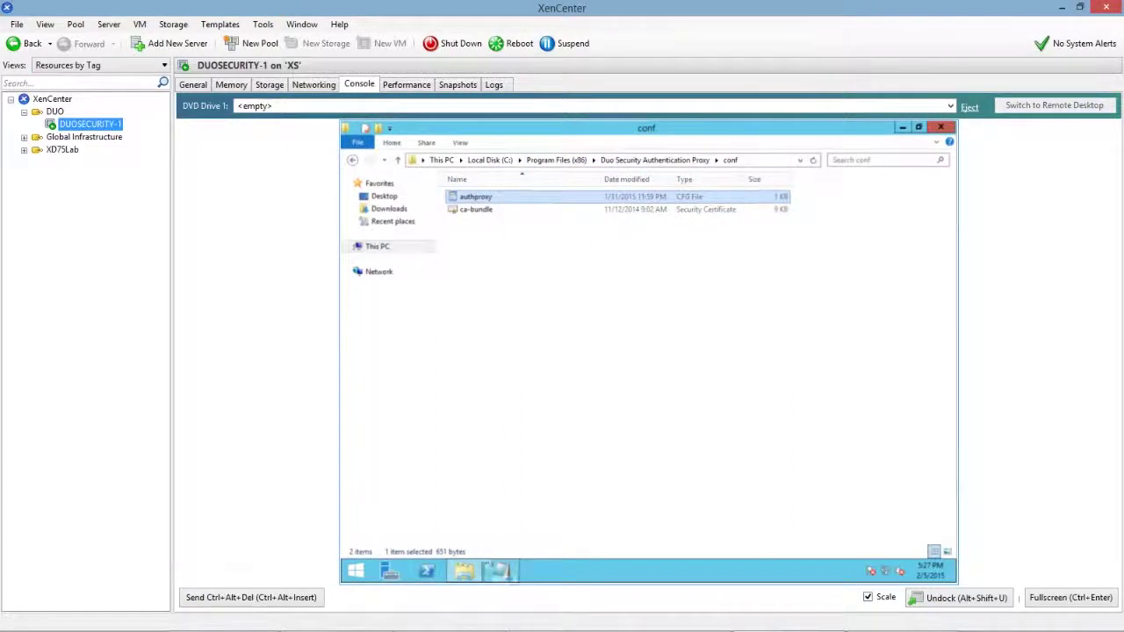
left_click(502, 572)
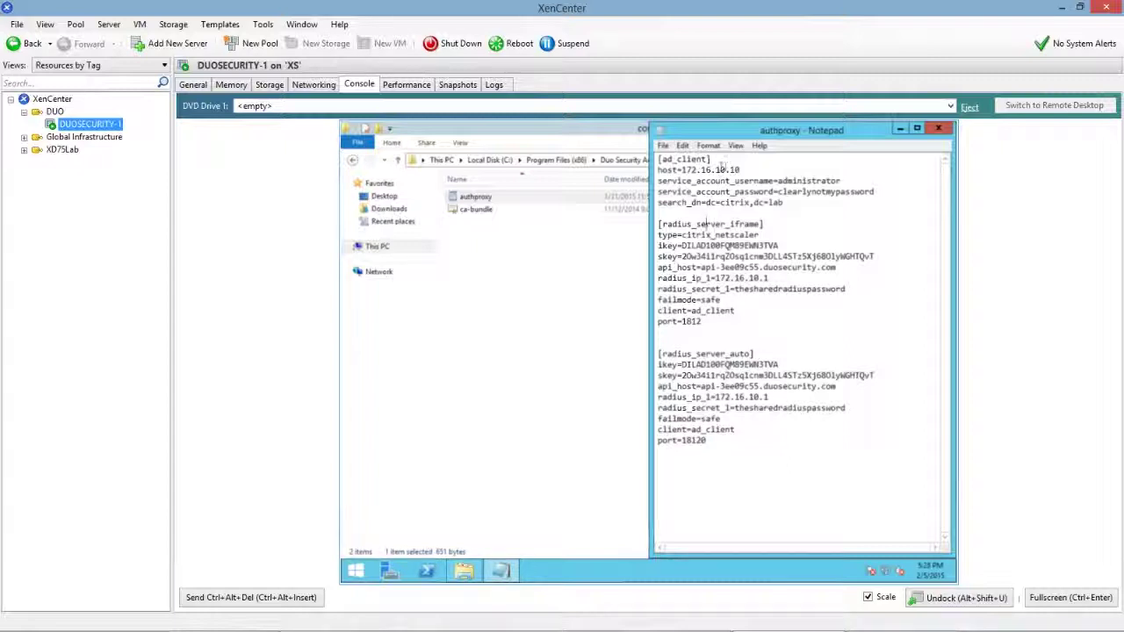
left_click_drag(683, 169, 743, 170)
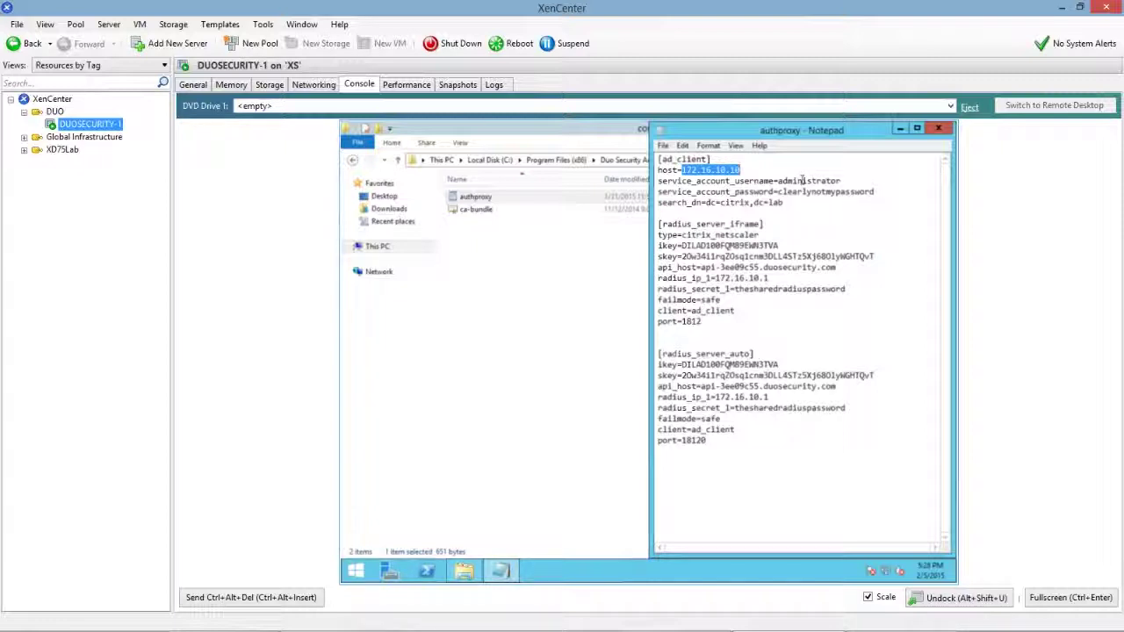
double_click(802, 180)
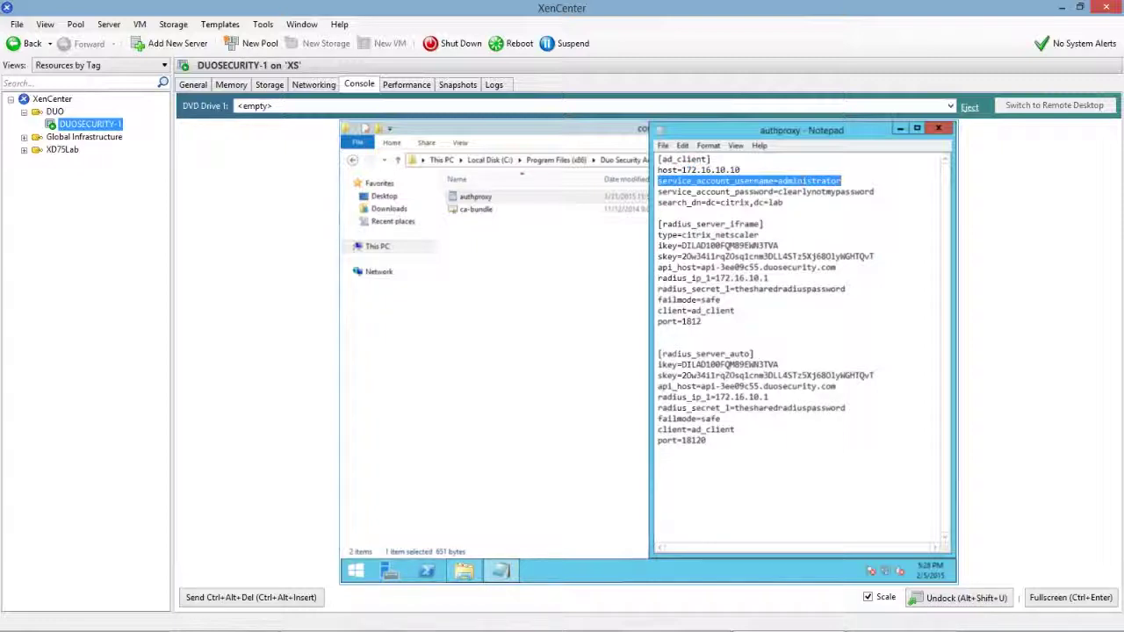
left_click(805, 192)
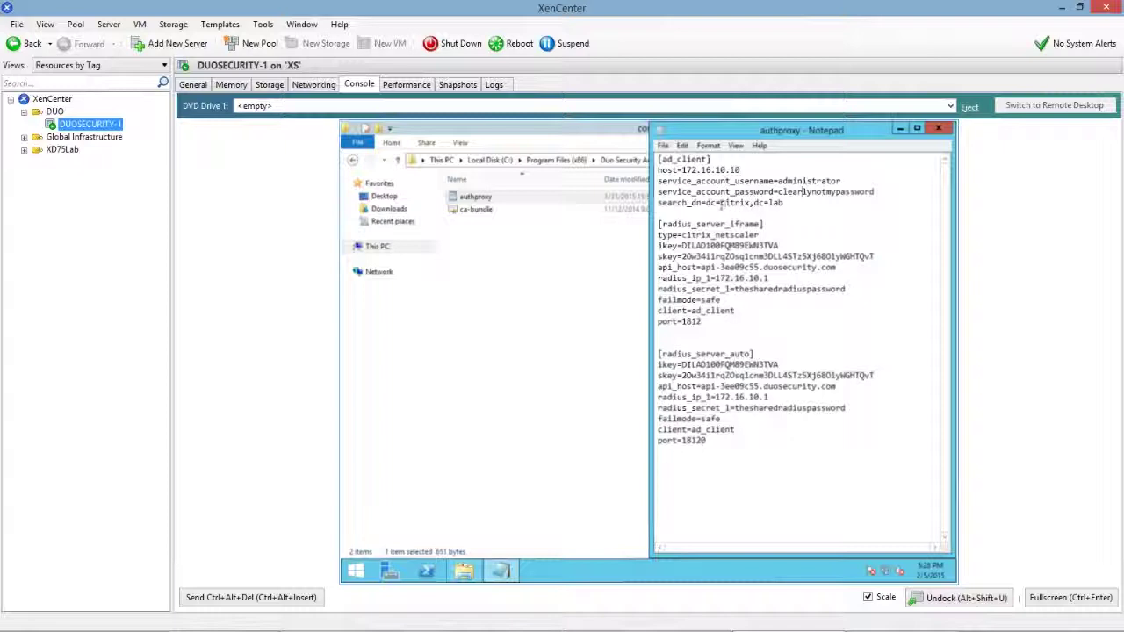
left_click_drag(720, 203, 786, 204)
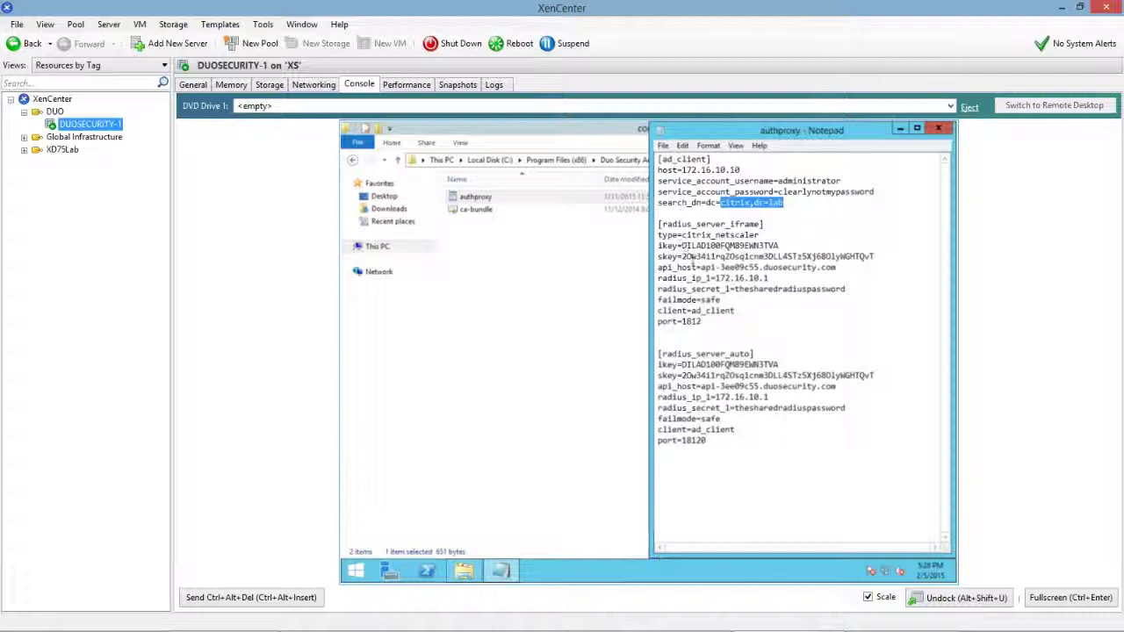
left_click(659, 246)
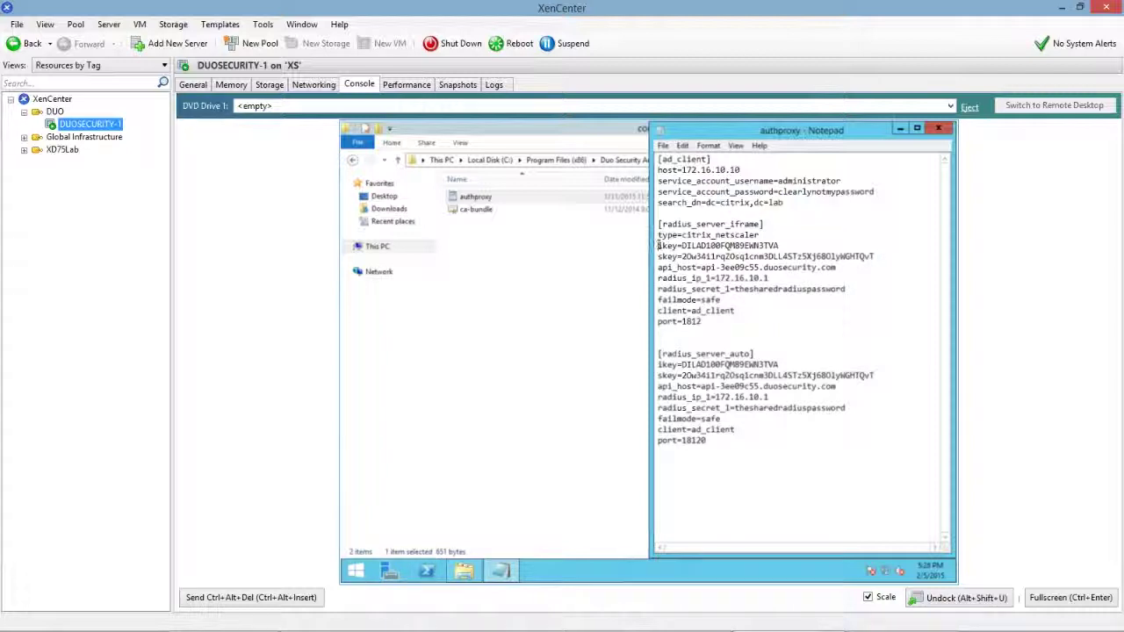
left_click_drag(658, 246, 865, 265)
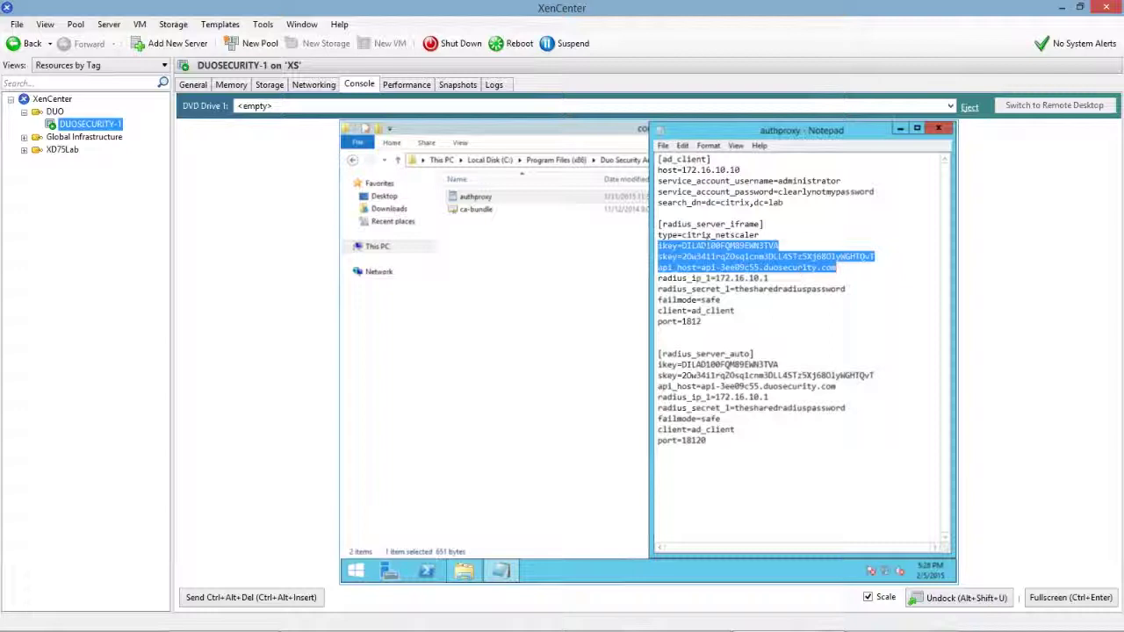
left_click_drag(683, 235, 761, 236)
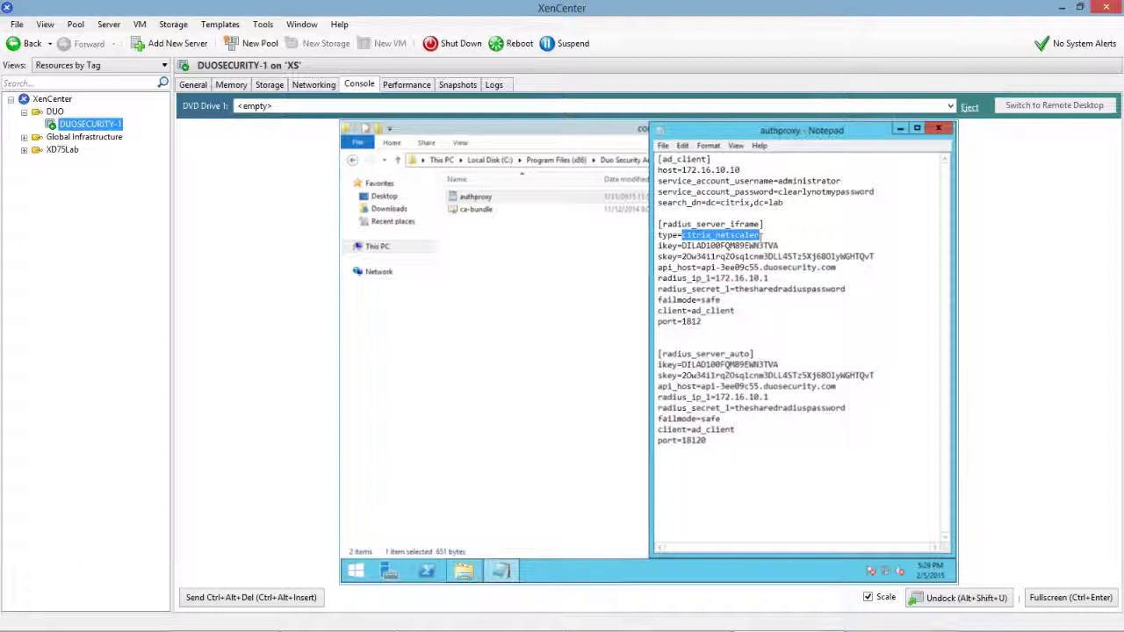
left_click(761, 235)
left_click_drag(760, 235, 687, 234)
left_click(655, 278)
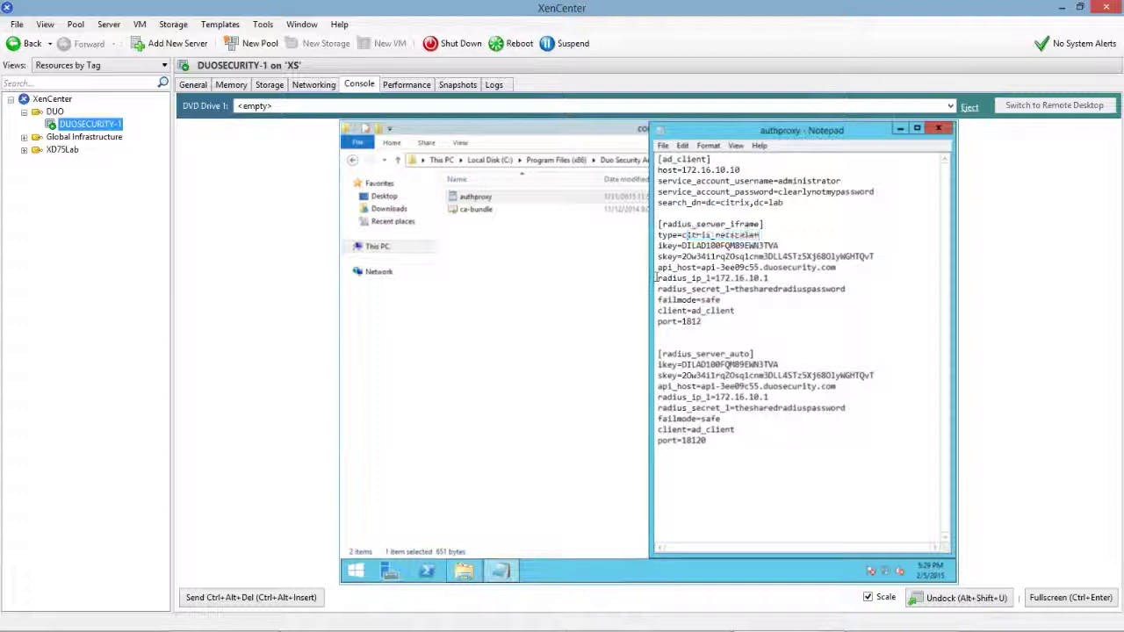
left_click_drag(657, 277, 862, 293)
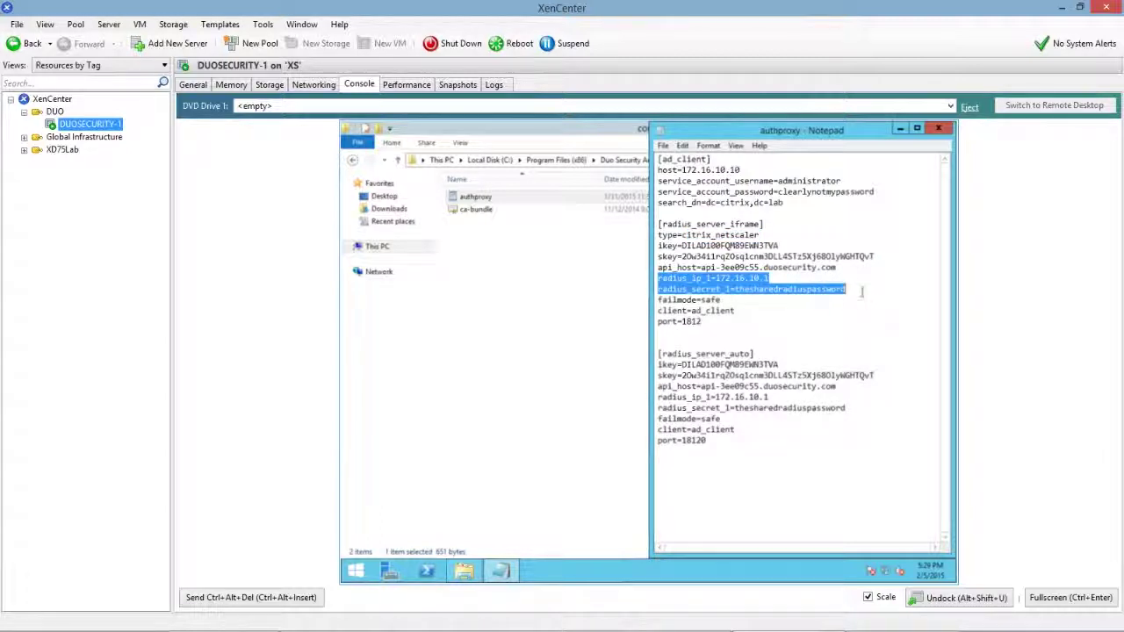
left_click(749, 278)
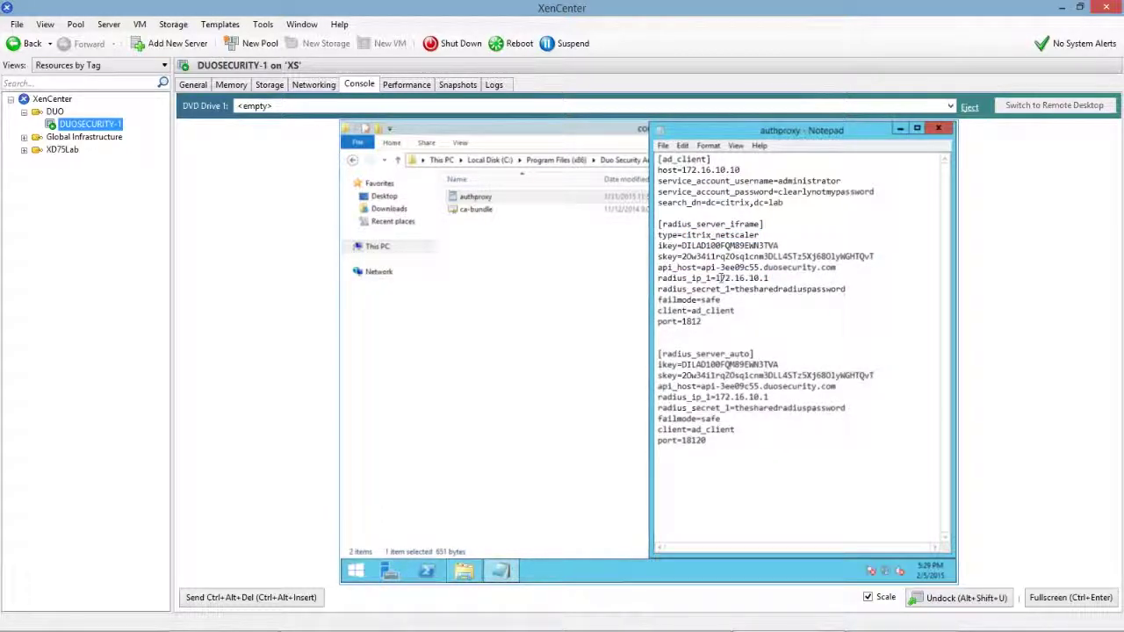
left_click_drag(717, 278, 778, 278)
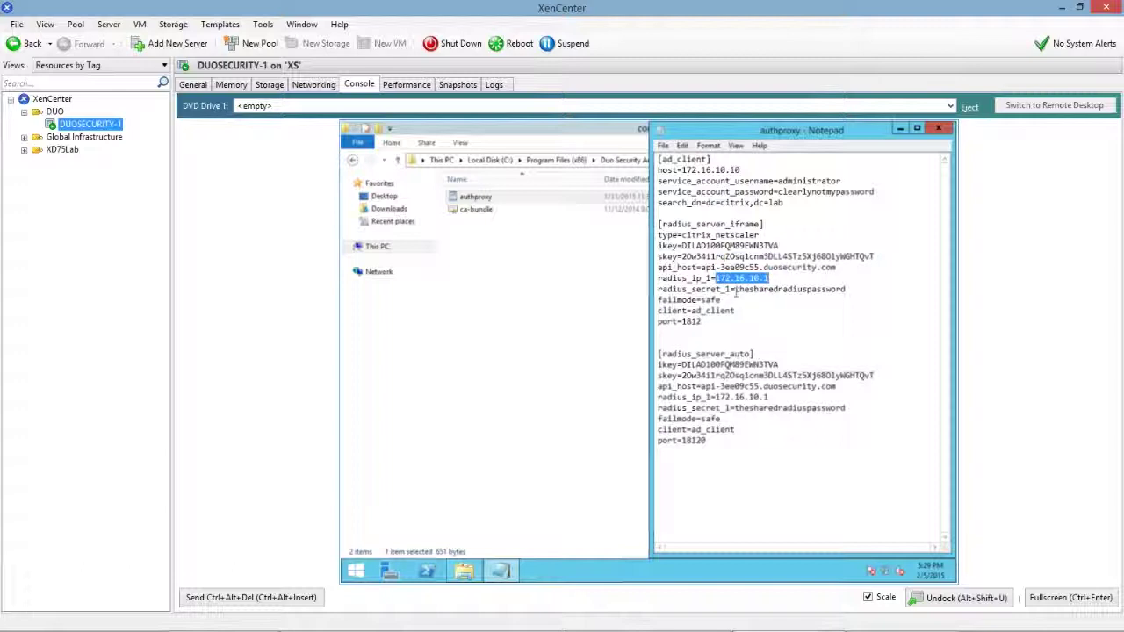
left_click_drag(740, 289, 854, 289)
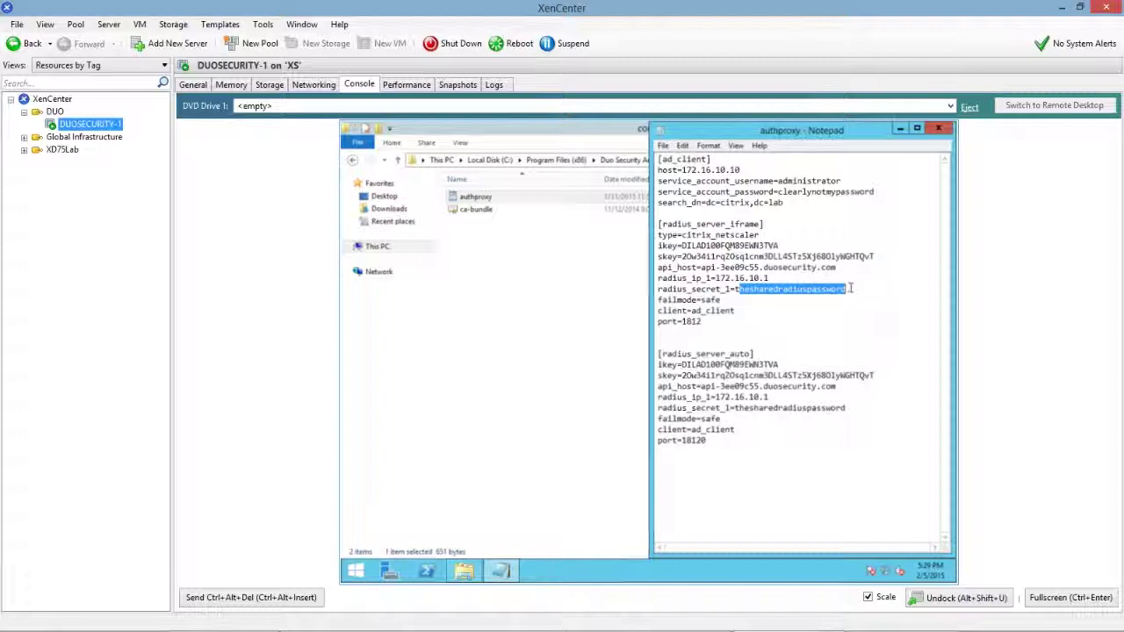
left_click(858, 289)
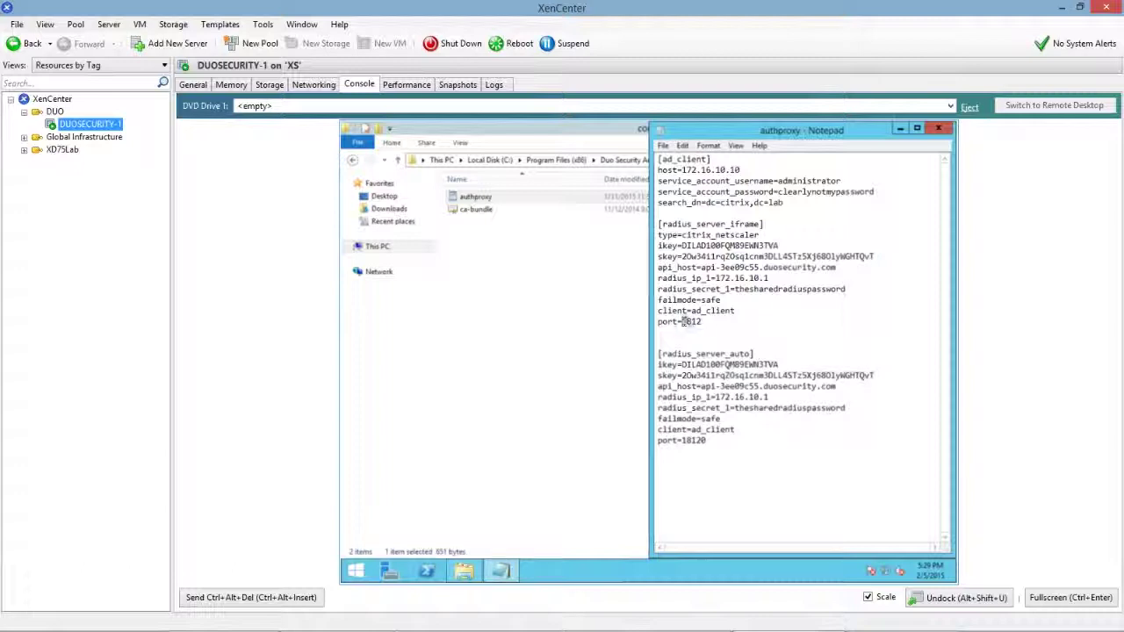
left_click_drag(683, 321, 712, 321)
left_click_drag(663, 354, 752, 354)
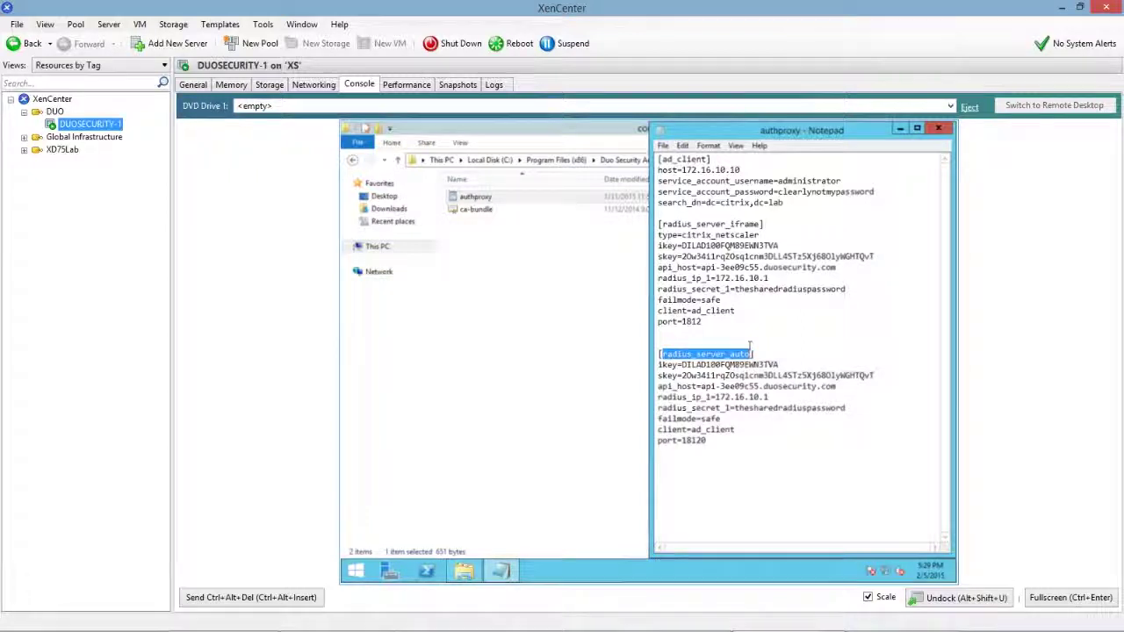
key("Left")
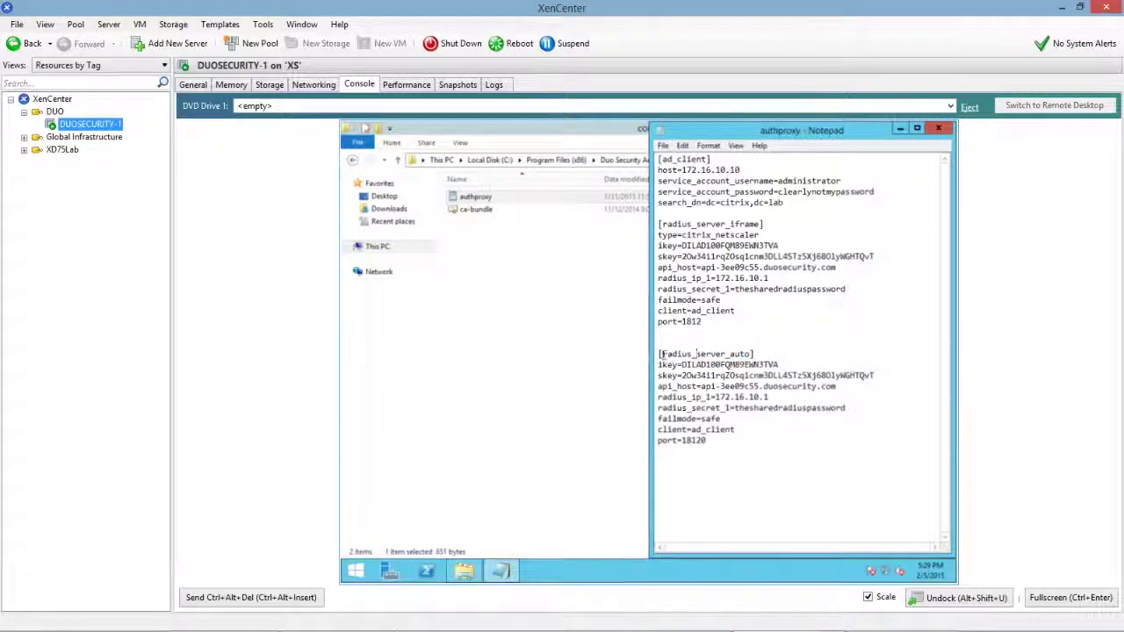
left_click_drag(662, 354, 752, 355)
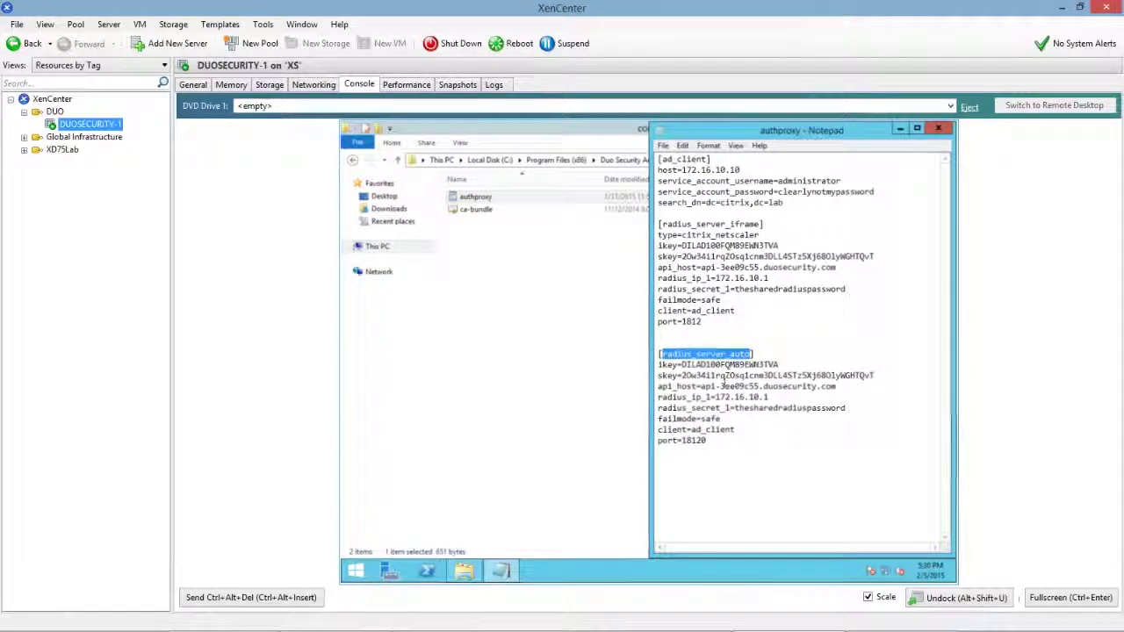
left_click(728, 382)
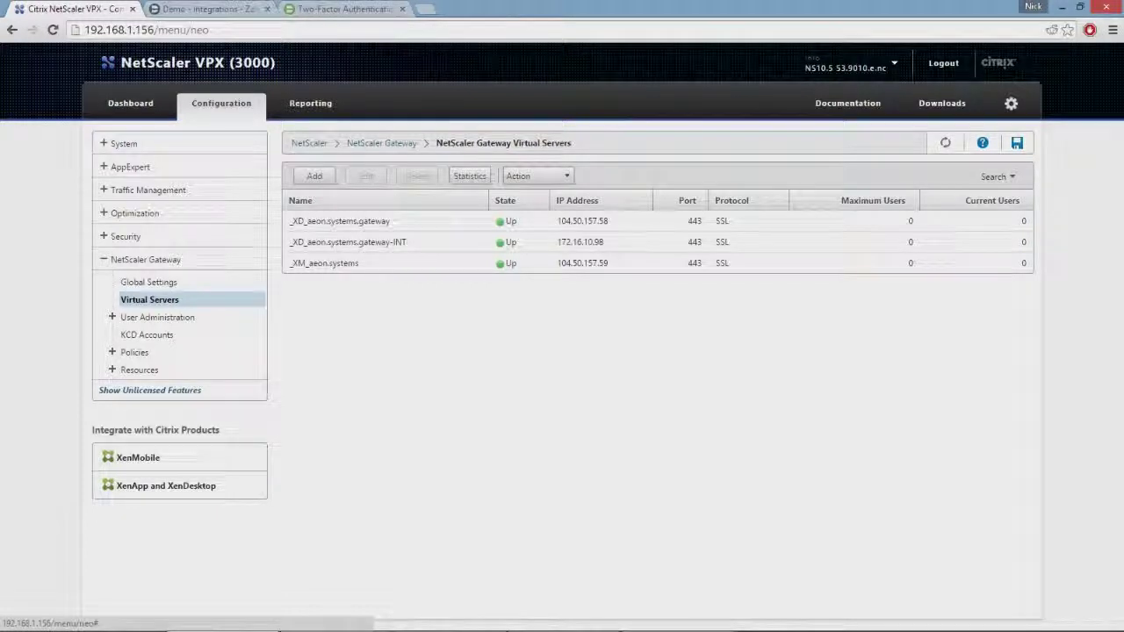
Open _XD_aeon.systems.gateway and review its LDAP and RSA Radius bindings without unbinding
double_click(339, 220)
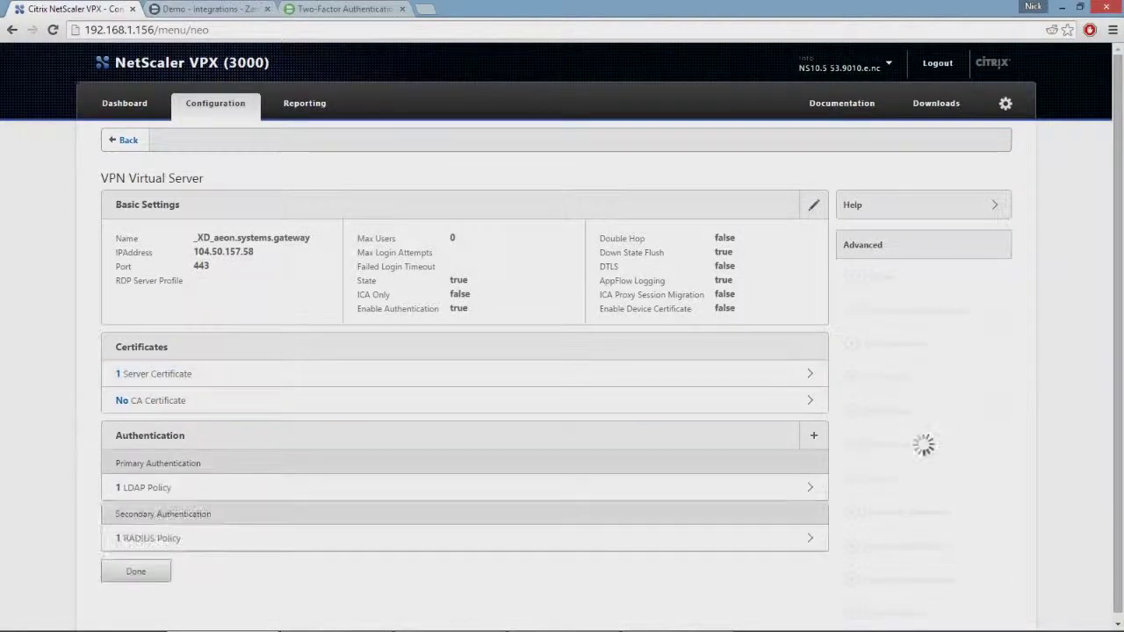
scroll(562, 351, "down", 1)
scroll(466, 426, "down", 2)
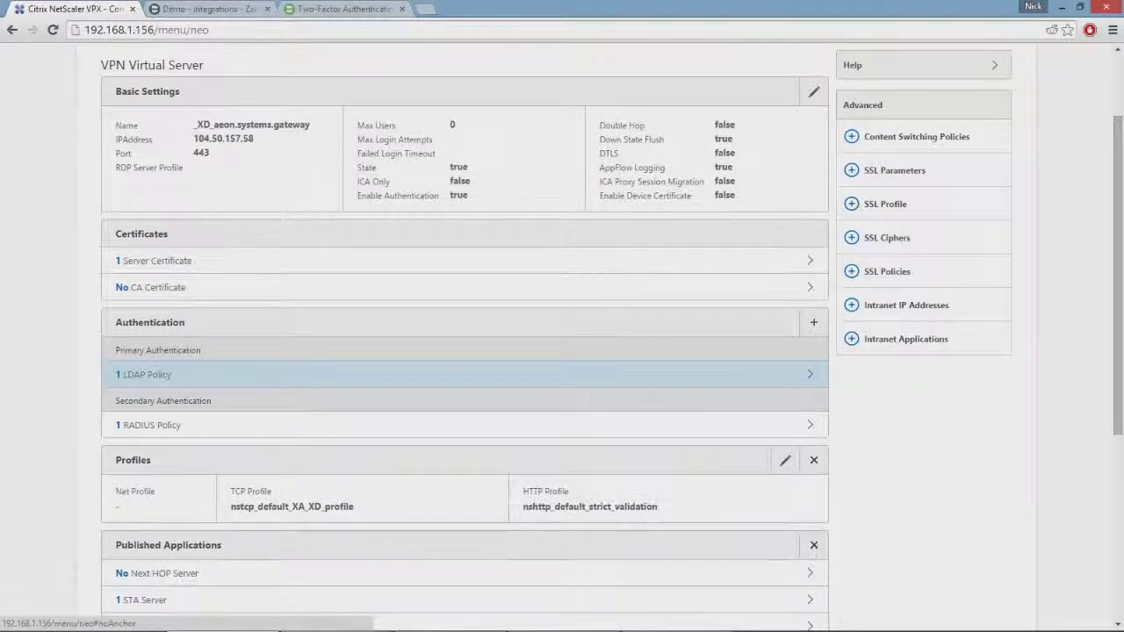
left_click(466, 374)
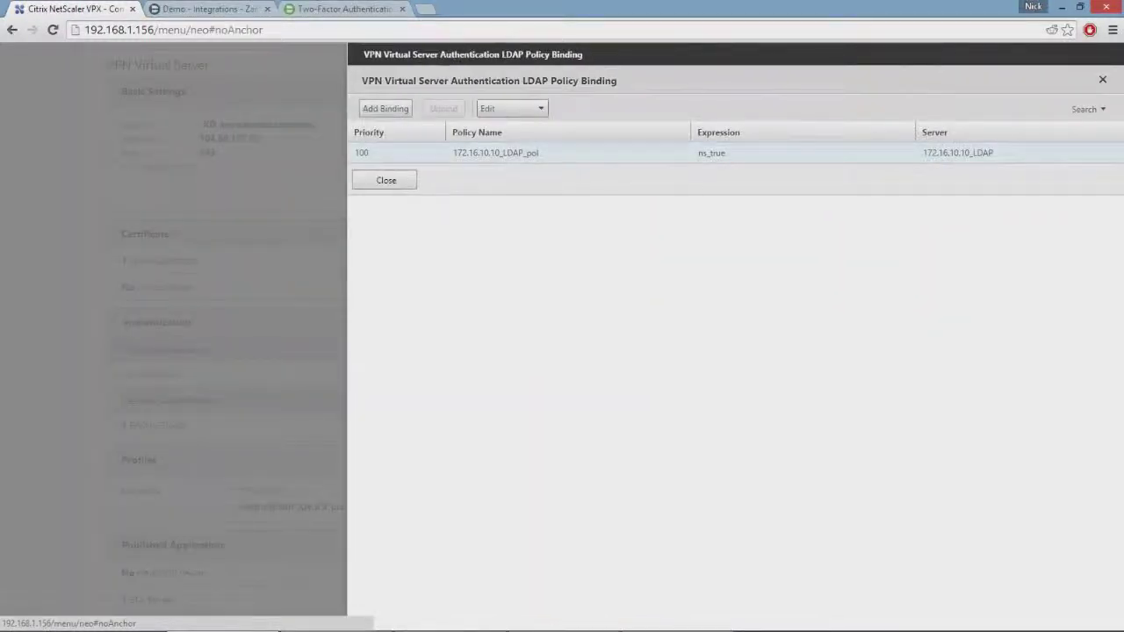
left_click(386, 180)
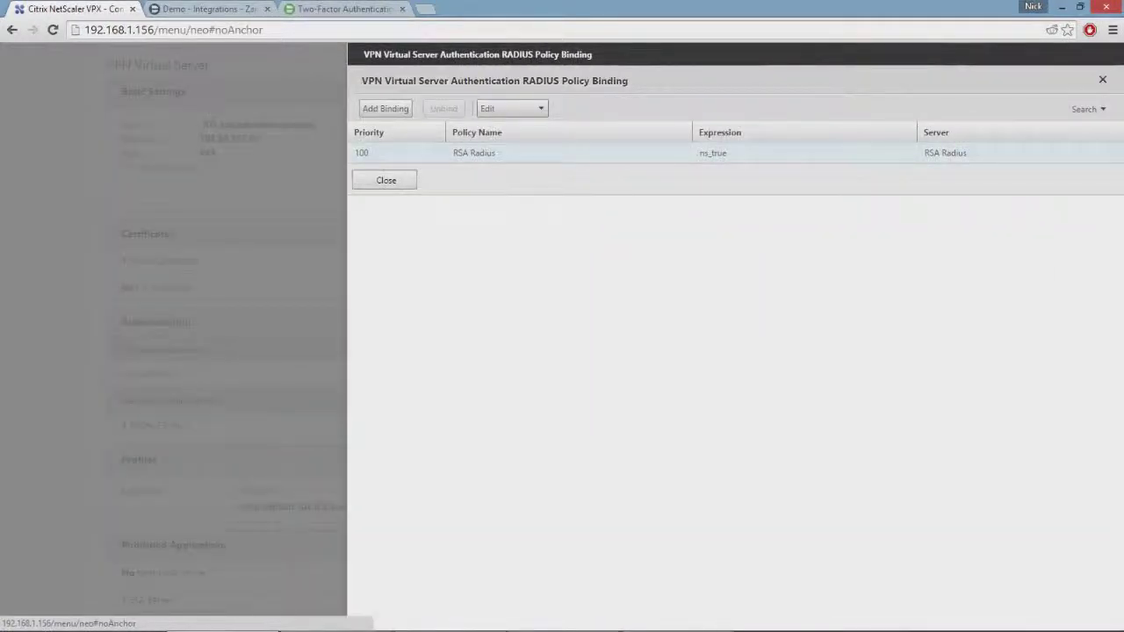
left_click(475, 153)
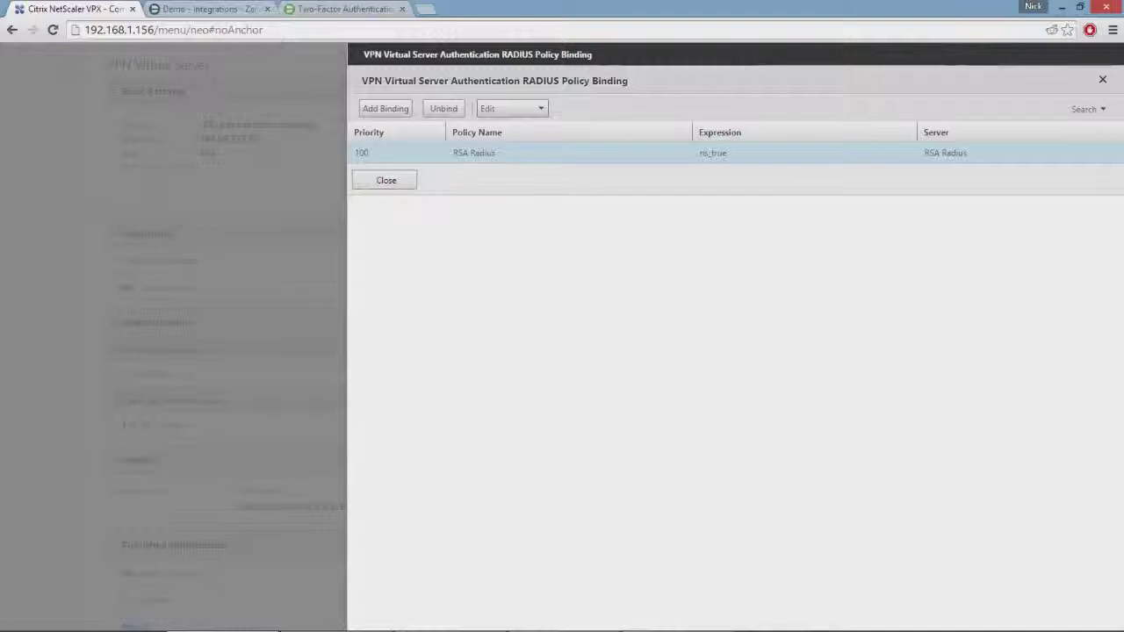
left_click(386, 180)
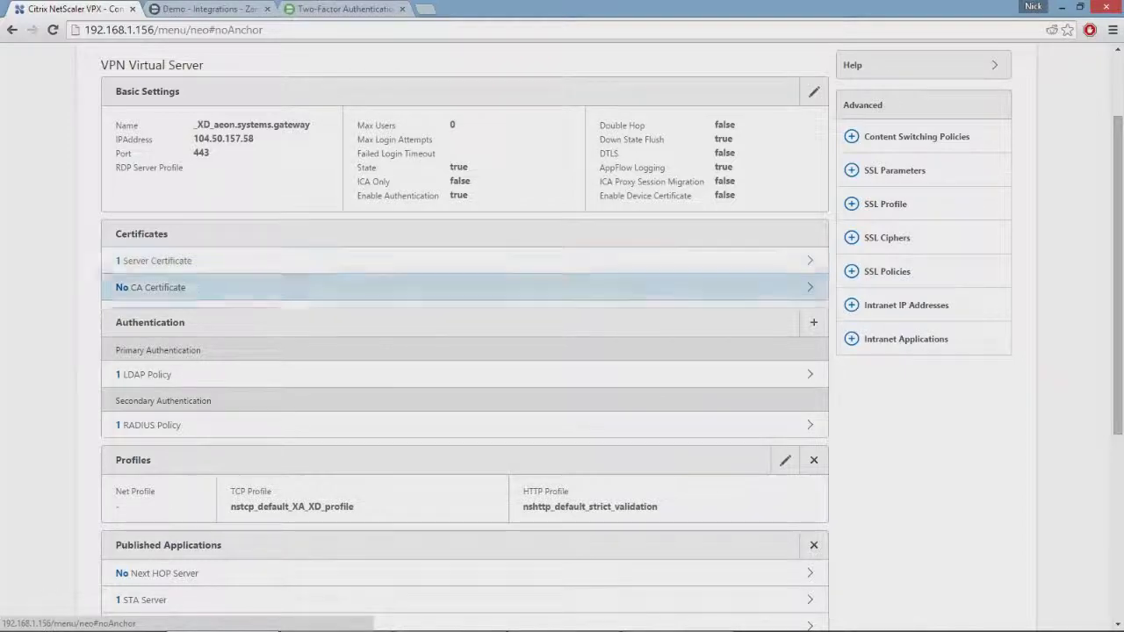
scroll(439, 374, "up", 2)
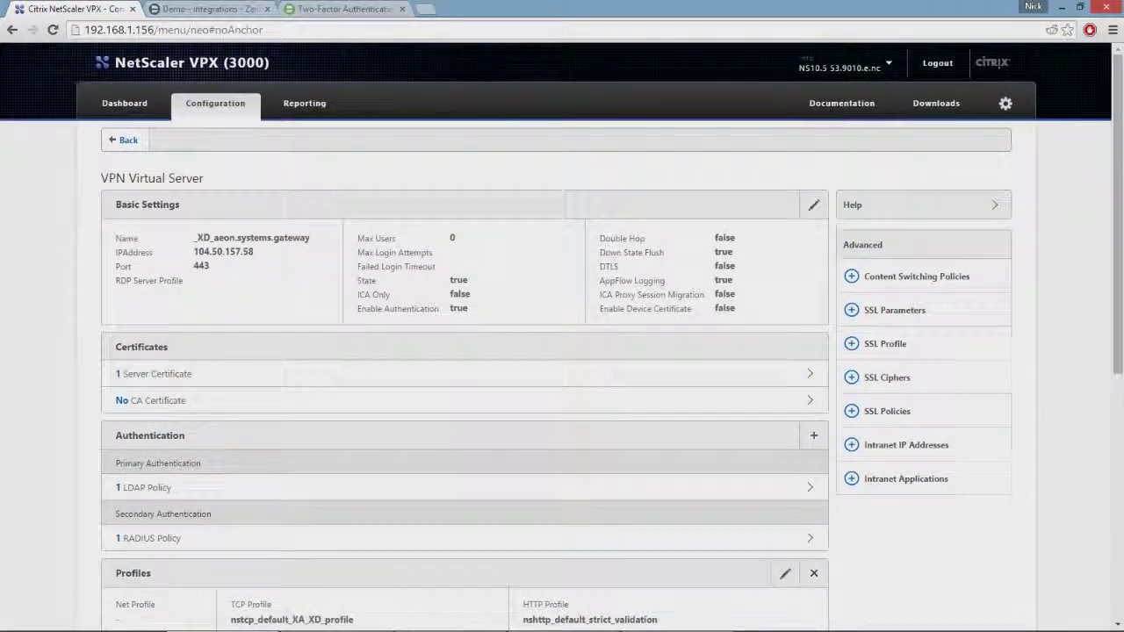
Go to NetScaler Gateway RADIUS authentication servers and edit the DuoRadius server
left_click(123, 140)
left_click(136, 352)
scroll(562, 352, "down", 1)
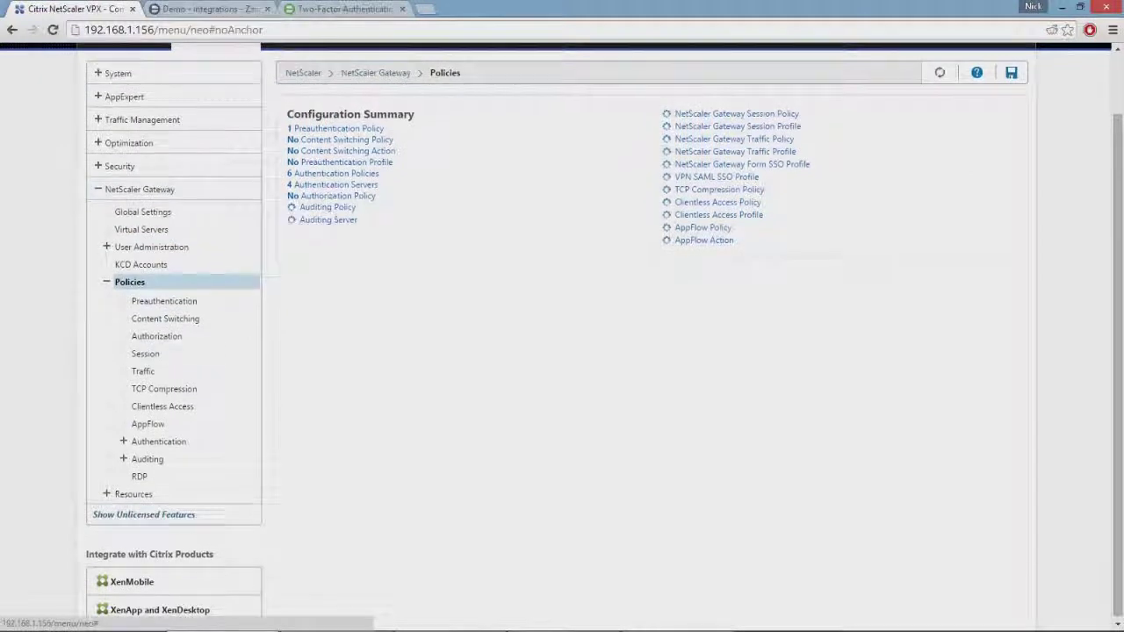
left_click(161, 439)
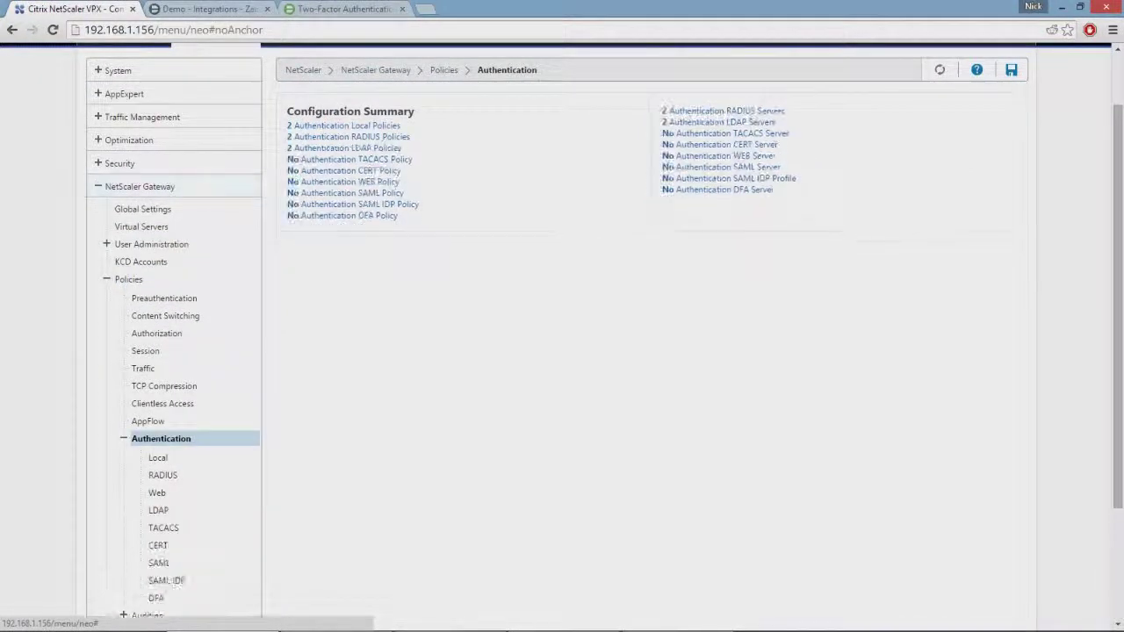
scroll(562, 351, "down", 1)
left_click(163, 405)
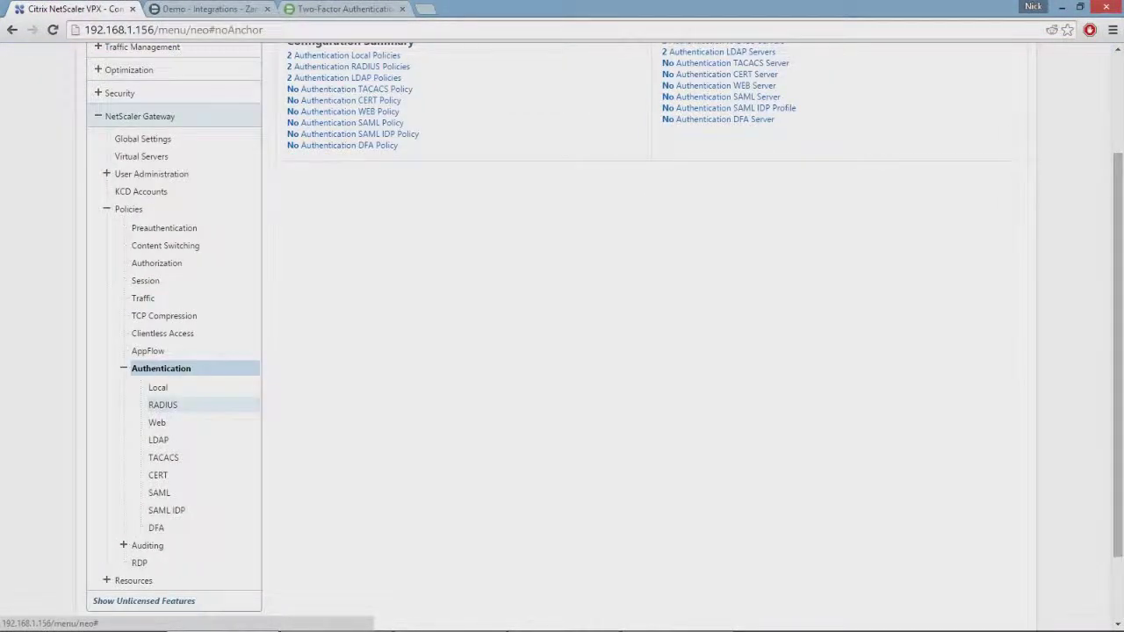
scroll(562, 351, "up", 1)
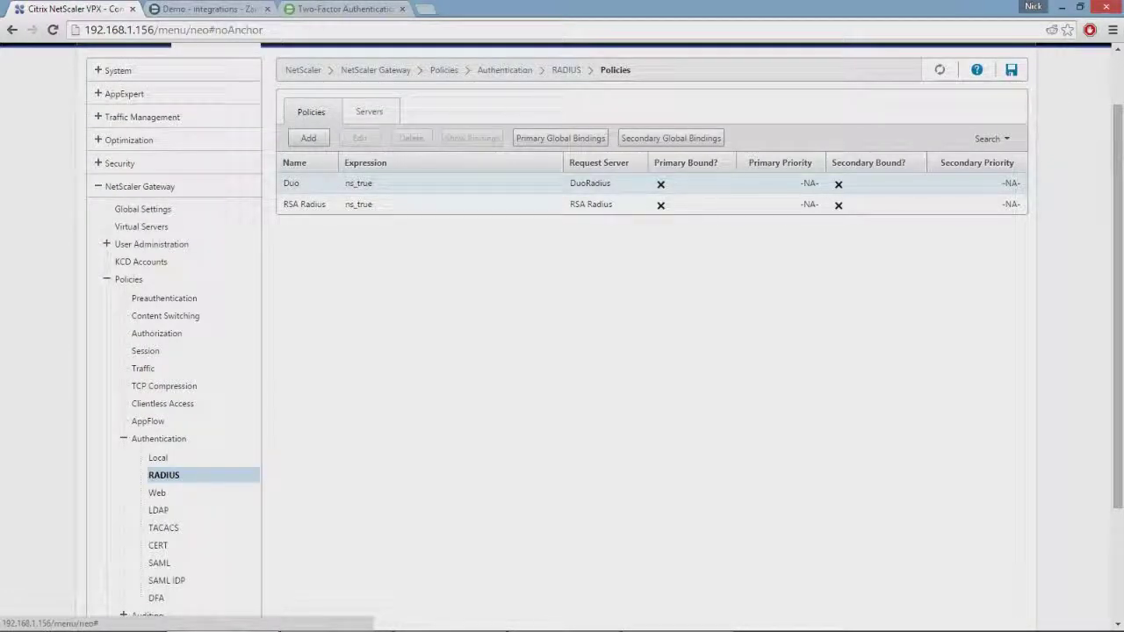
left_click(369, 112)
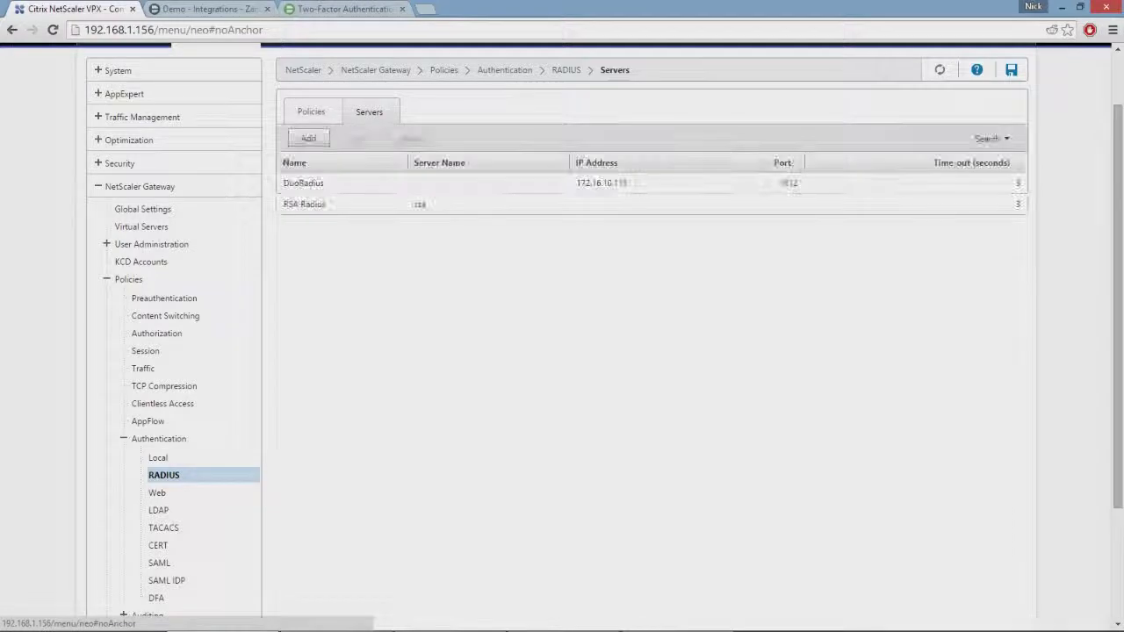
left_click(304, 182)
left_click(360, 138)
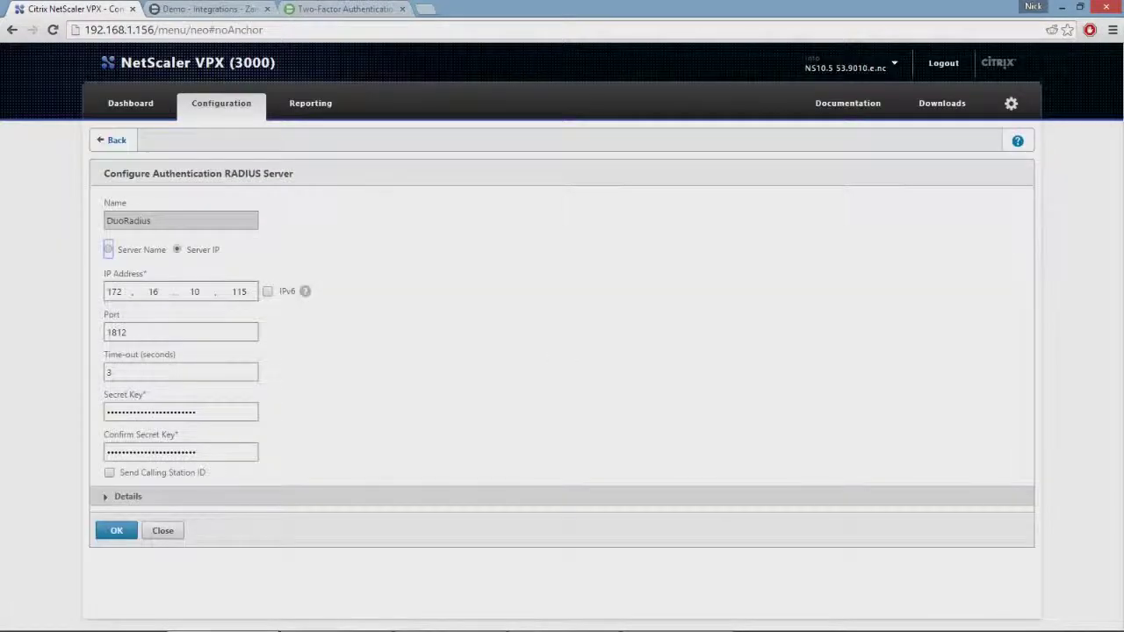
Confirm DuoRadius uses IP 172.16.10.115 and port 1812, then return to the policies list
key("Tab")
left_click(305, 290)
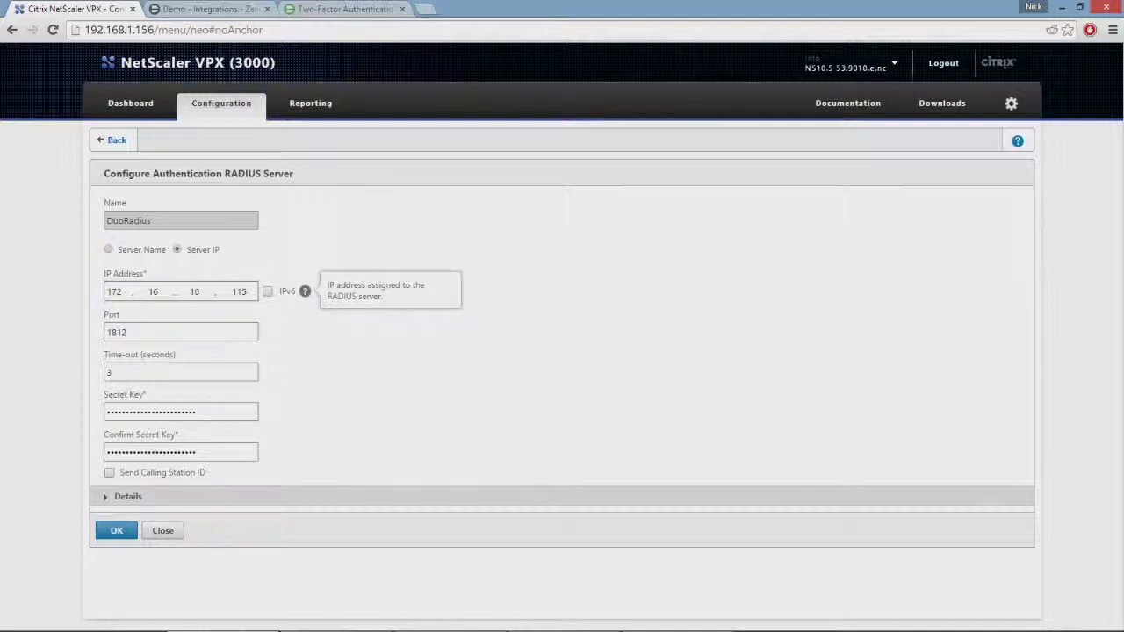
left_click(180, 332)
key("ctrl+a")
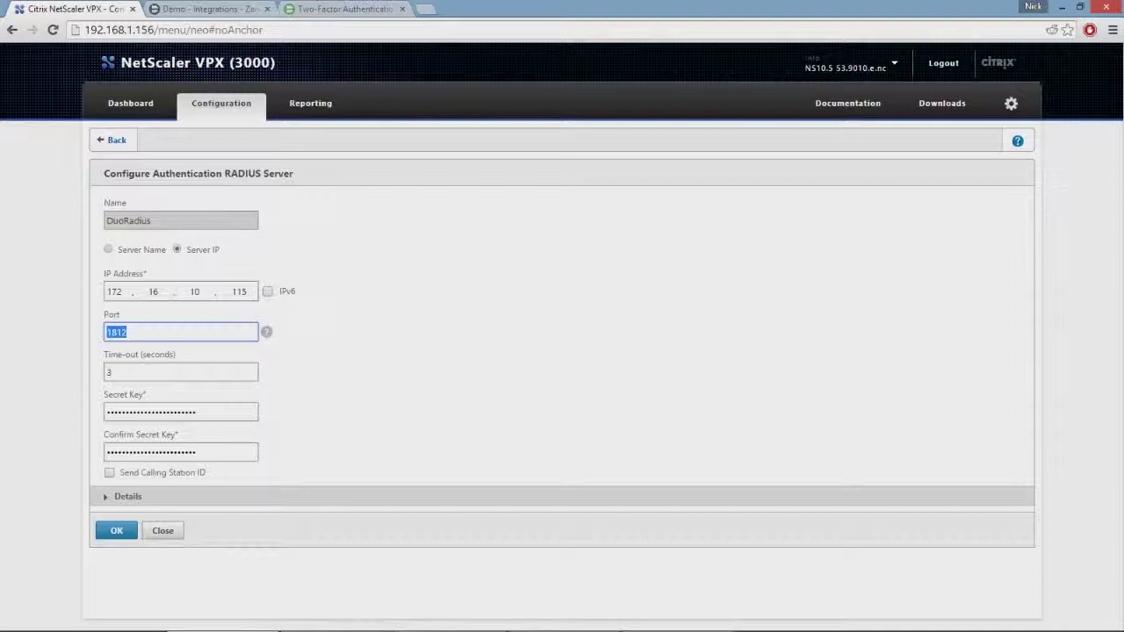
key("Return")
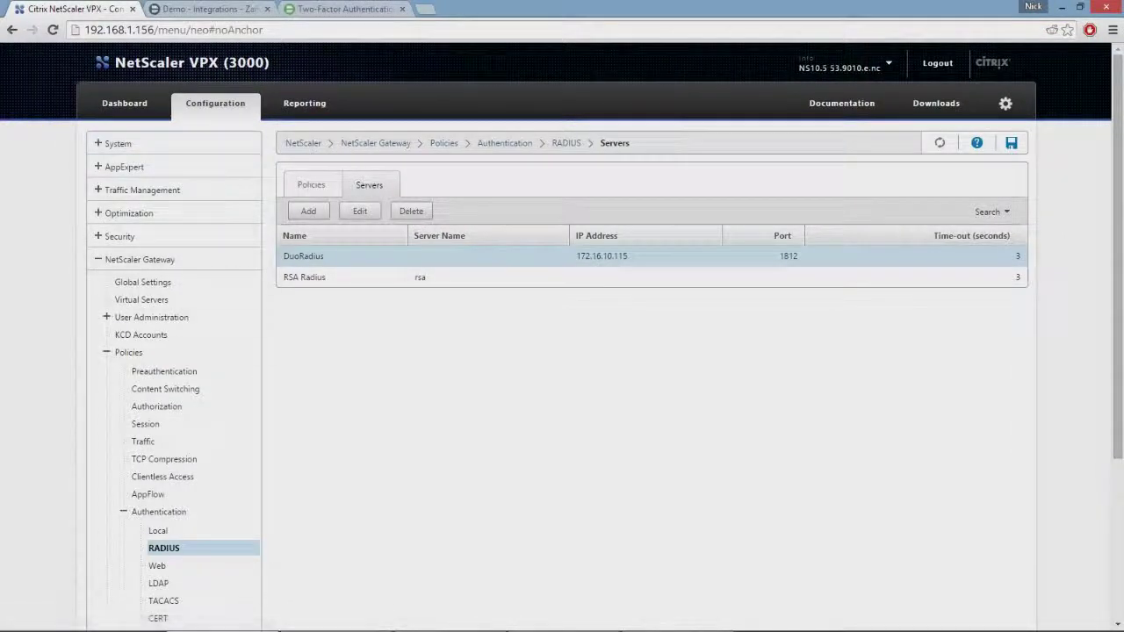
left_click(311, 184)
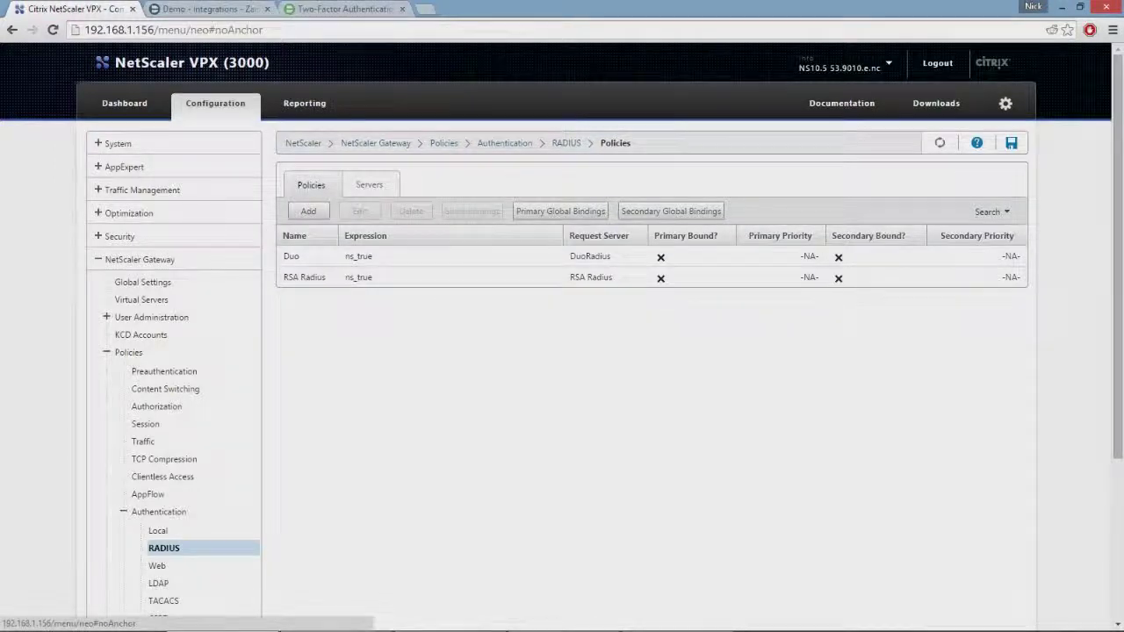
Inspect the Duo policy's ns_true expression and close it unchanged
left_click(291, 256)
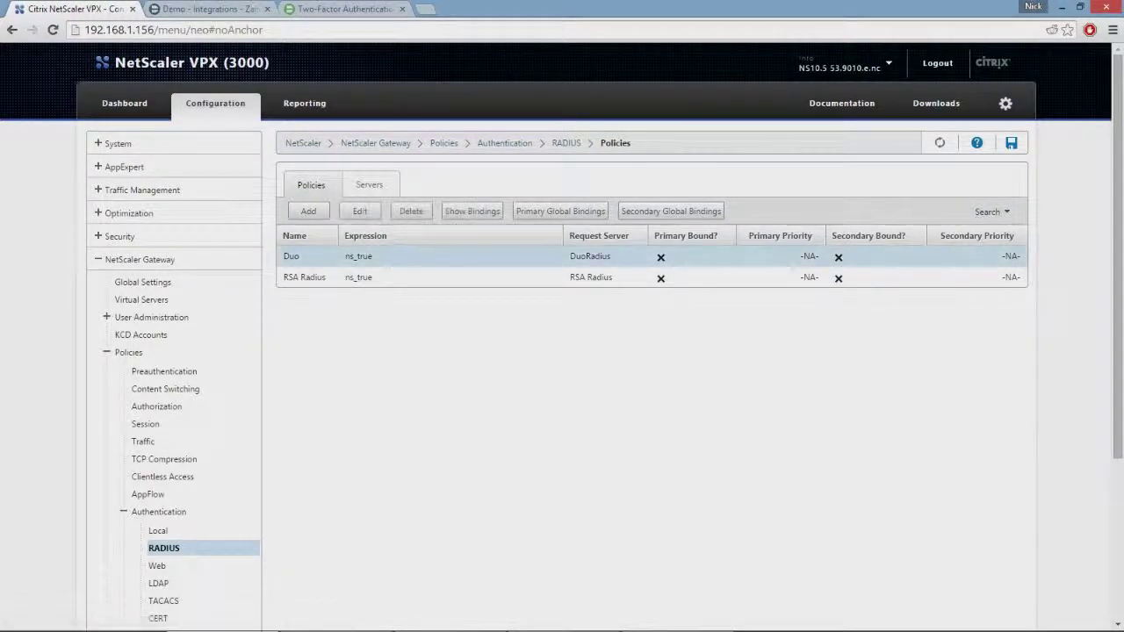
left_click(360, 210)
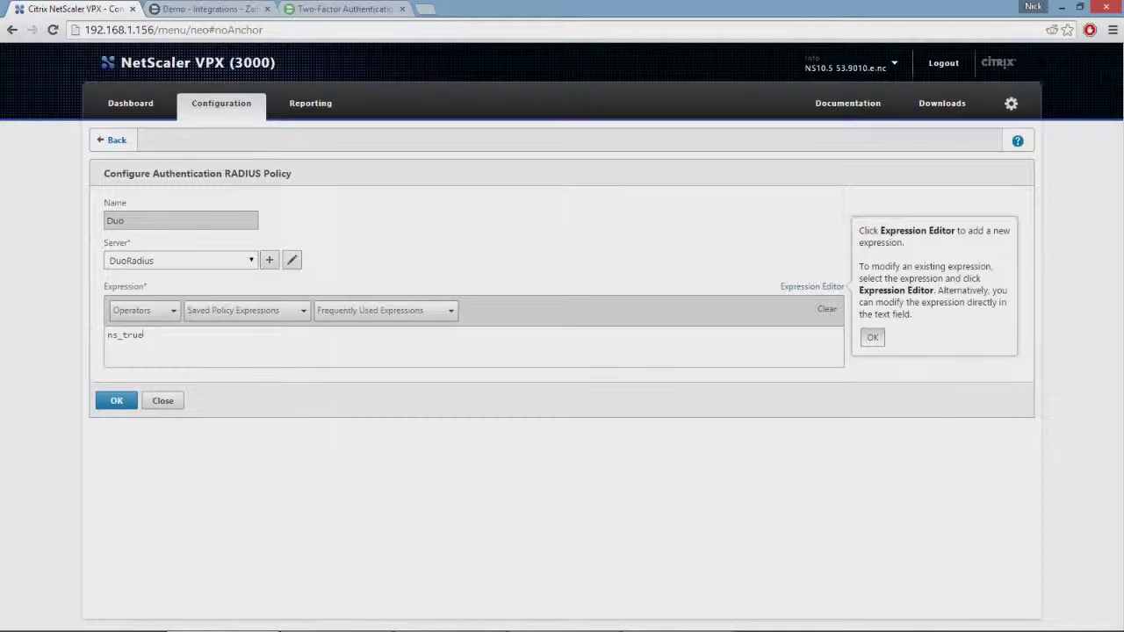
key("ctrl+a")
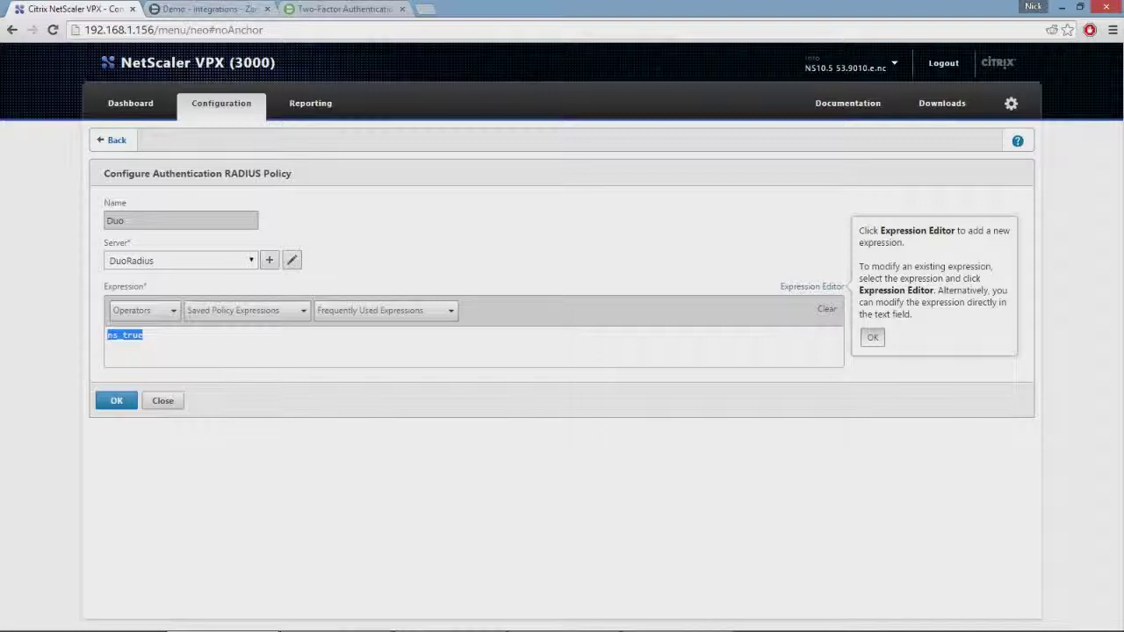
left_click(162, 401)
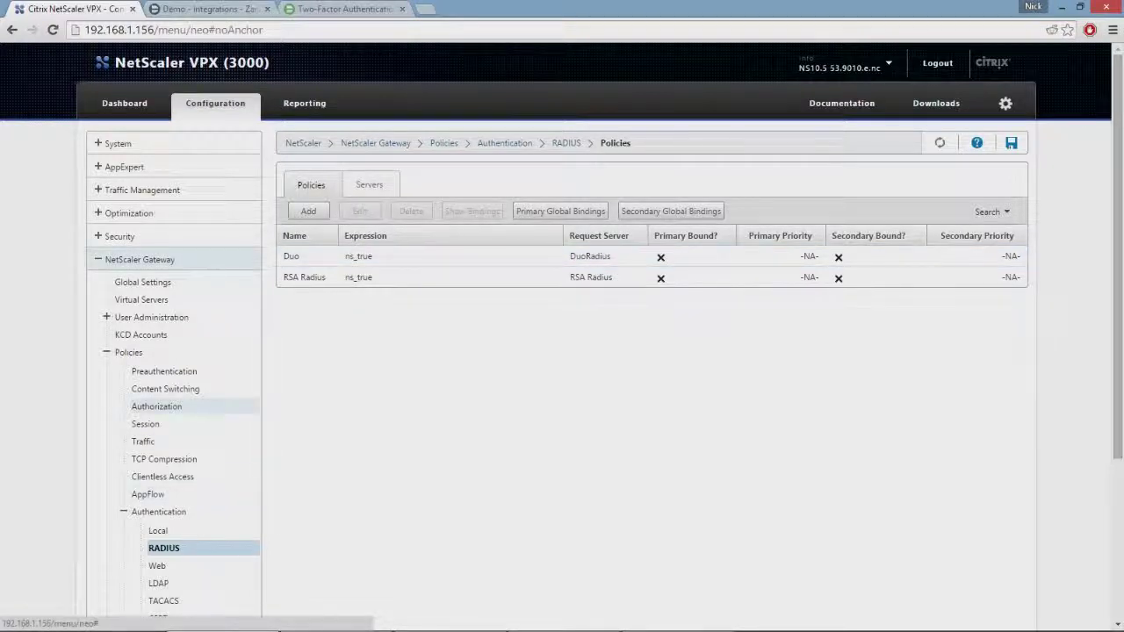
Open the _XD_aeon.systems.gateway virtual server and unbind its RSA Radius and LDAP policy bindings
left_click(142, 300)
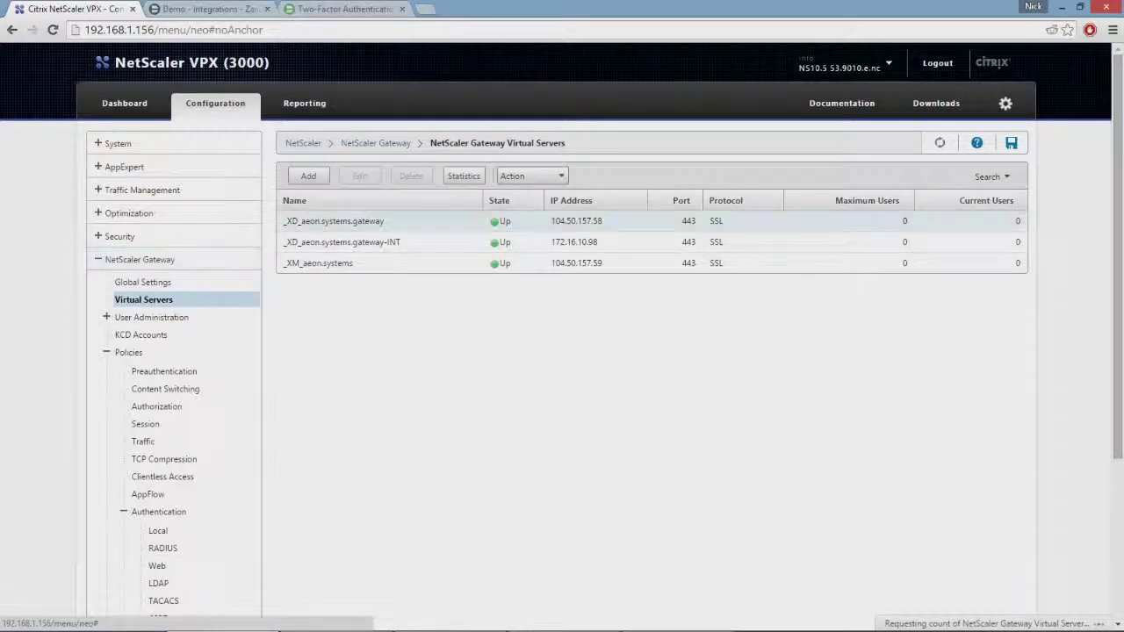
double_click(351, 221)
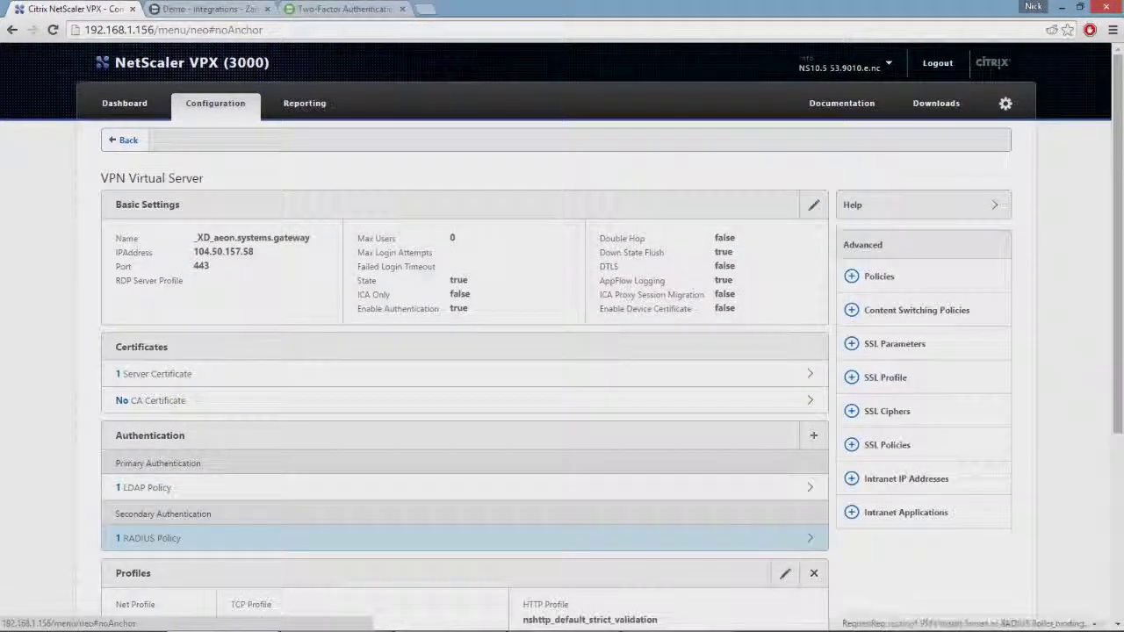
left_click(150, 534)
left_click(474, 228)
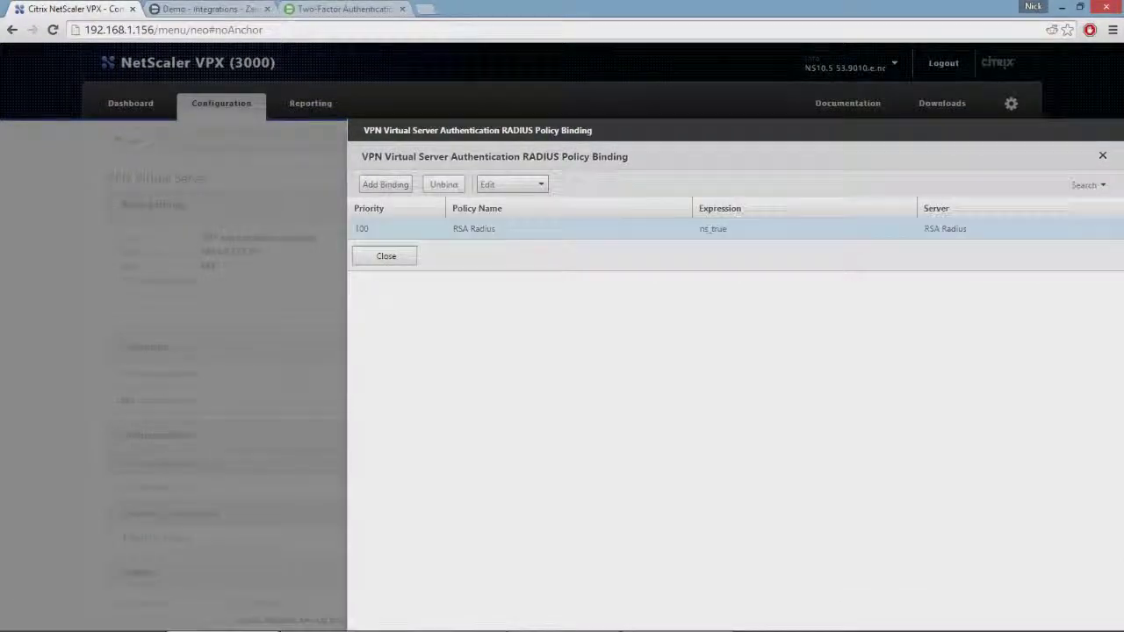
left_click(443, 184)
left_click(542, 377)
left_click(386, 256)
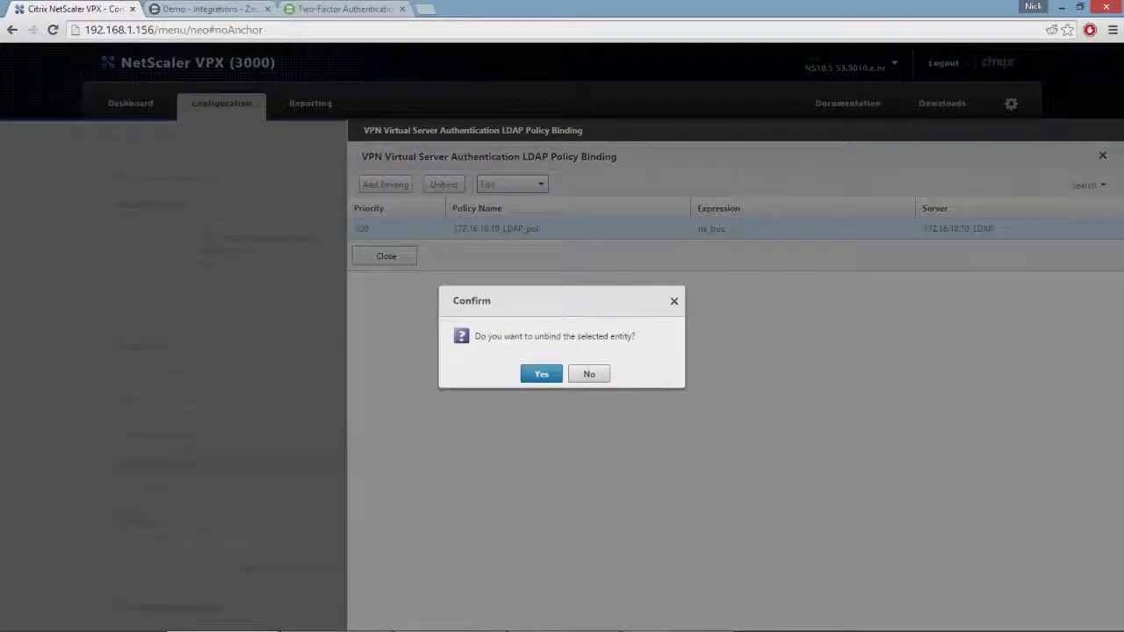
left_click(541, 375)
left_click(387, 255)
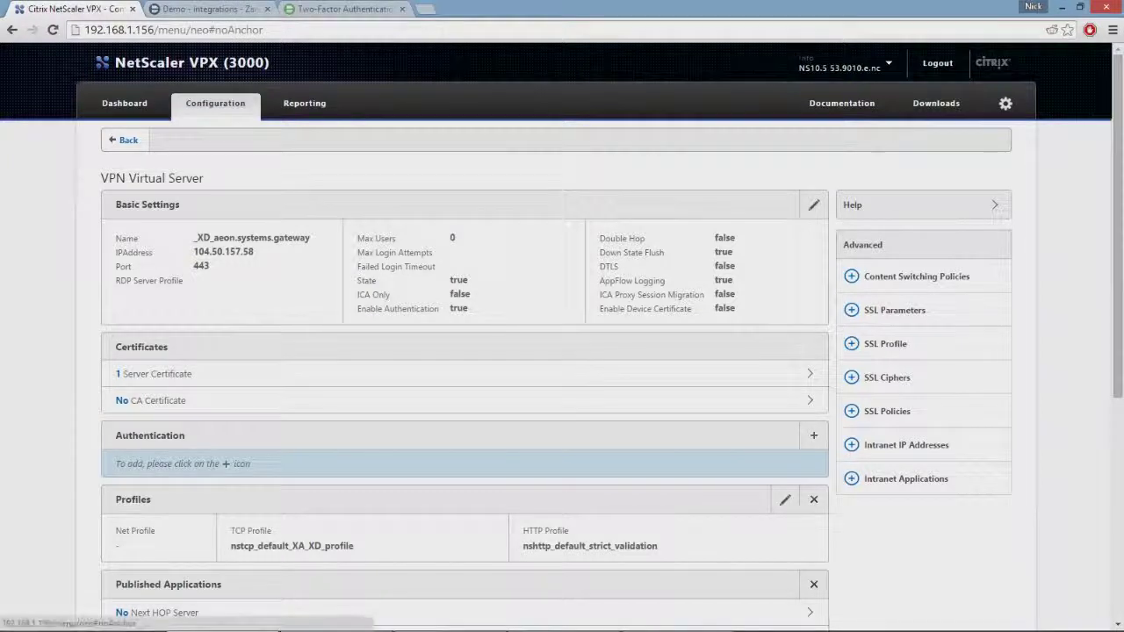
Add a new authentication binding with policy type RADIUS and type Primary
left_click(813, 435)
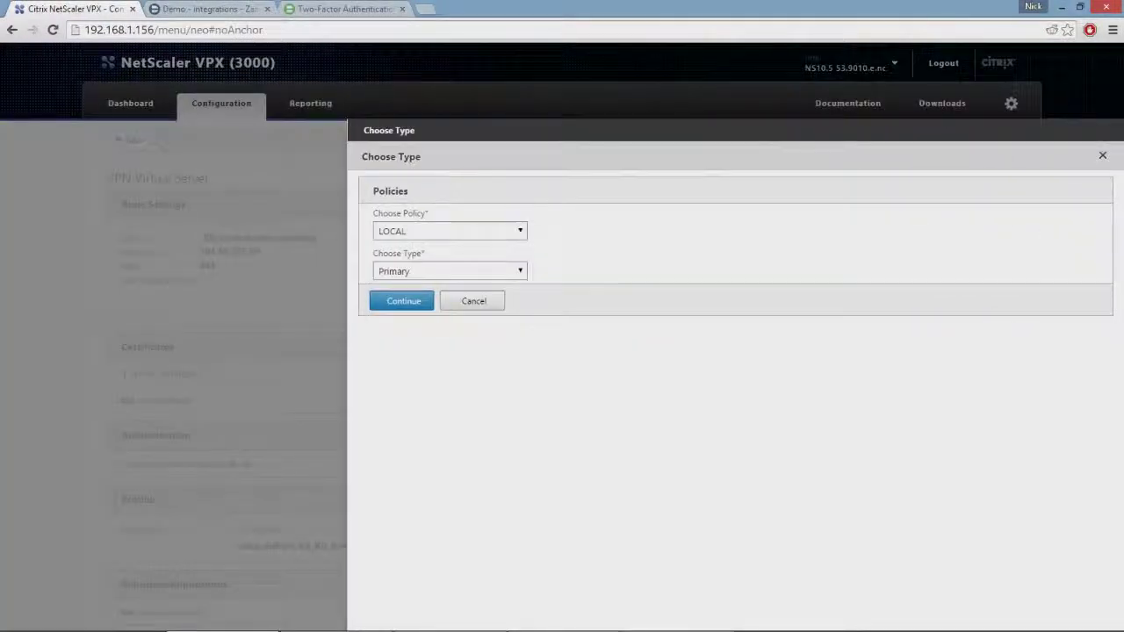
left_click(449, 231)
left_click(399, 269)
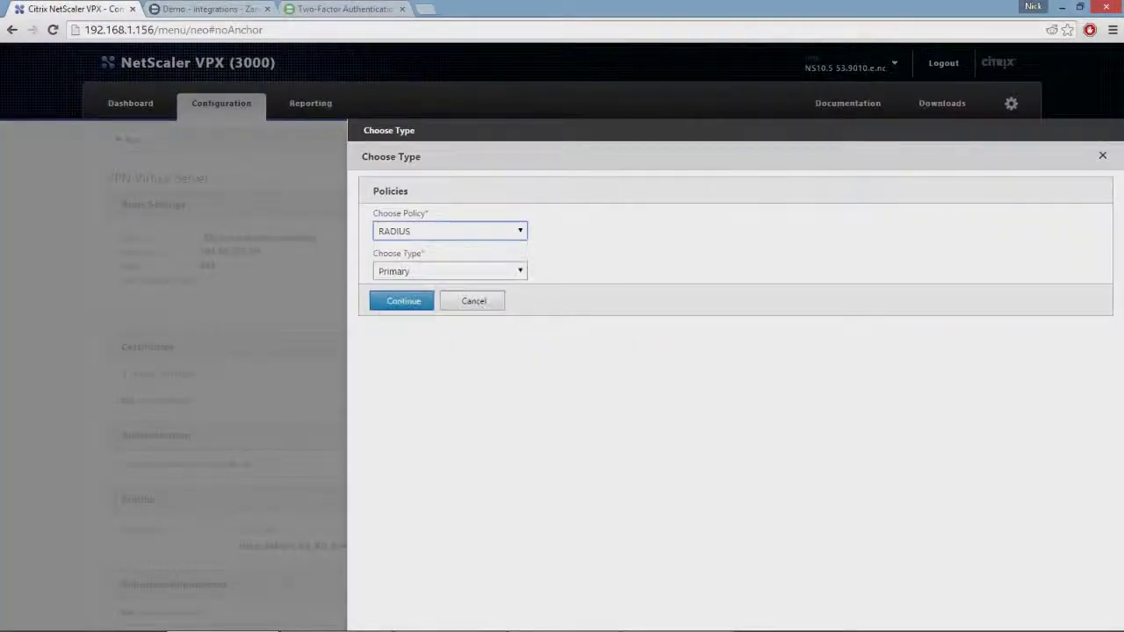
left_click(450, 270)
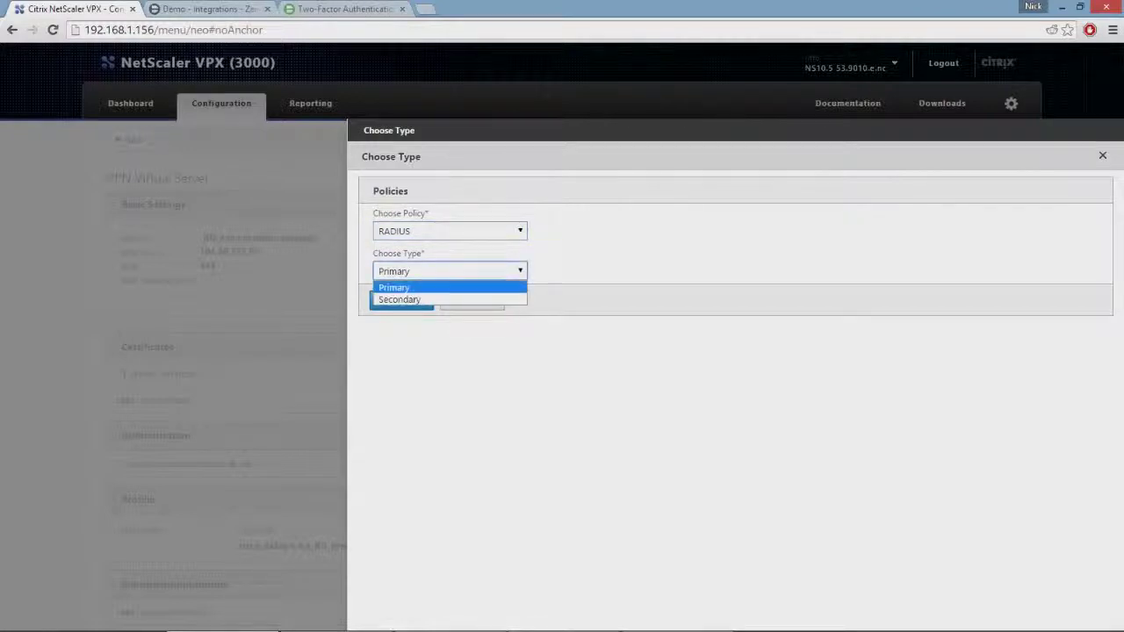
key("Return")
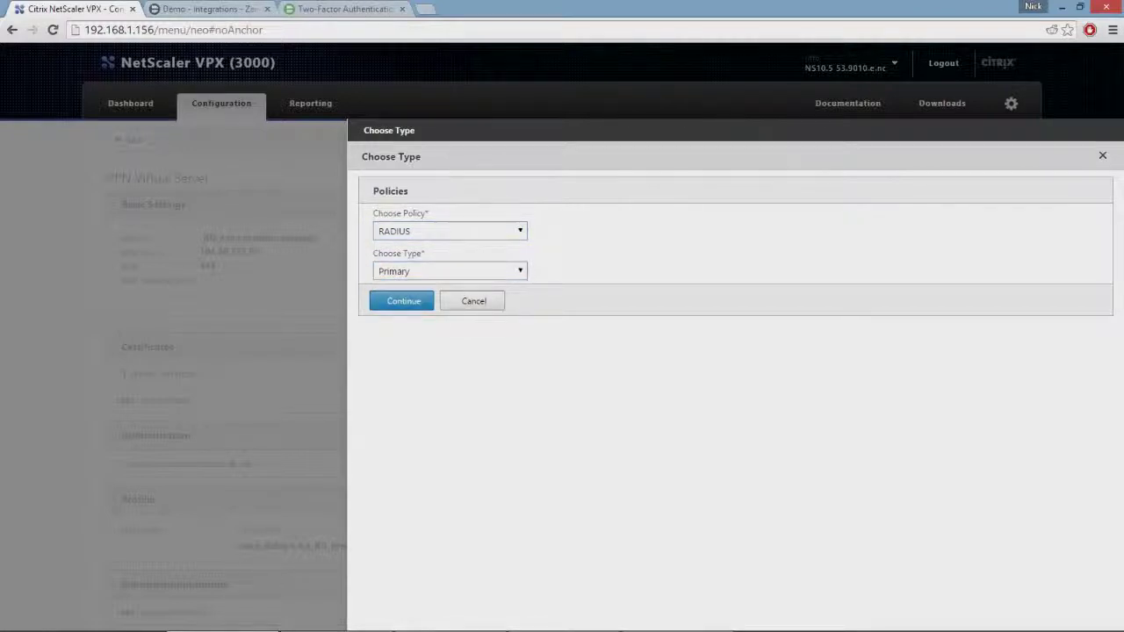
left_click(402, 301)
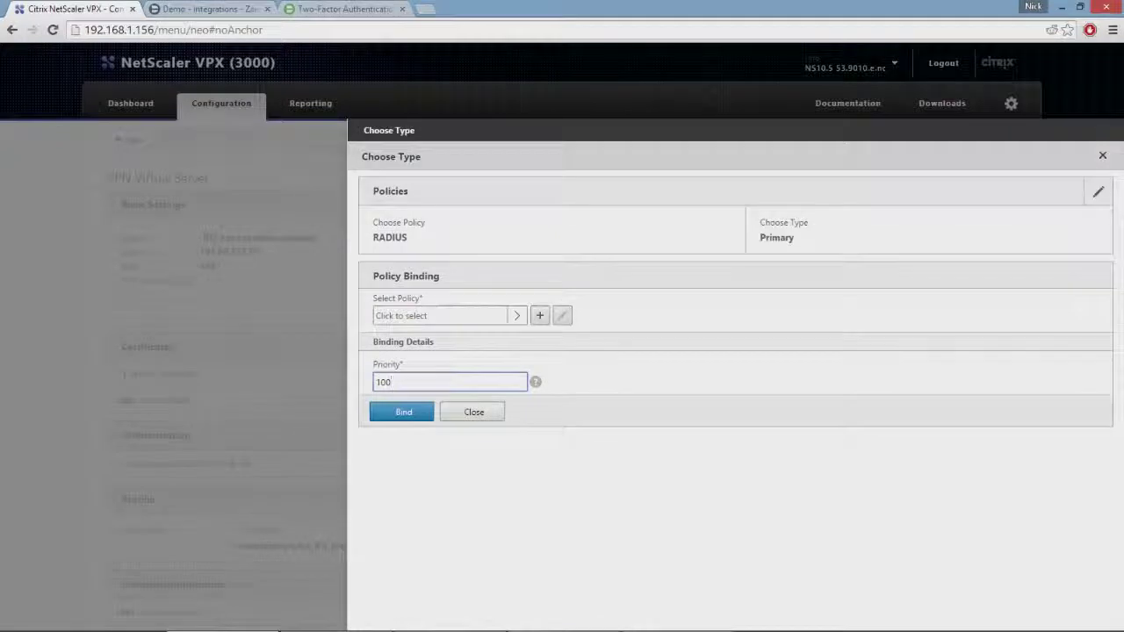
Select the Duo RADIUS policy, bind it to the gateway, and finish editing the virtual server
left_click(439, 315)
left_click(413, 229)
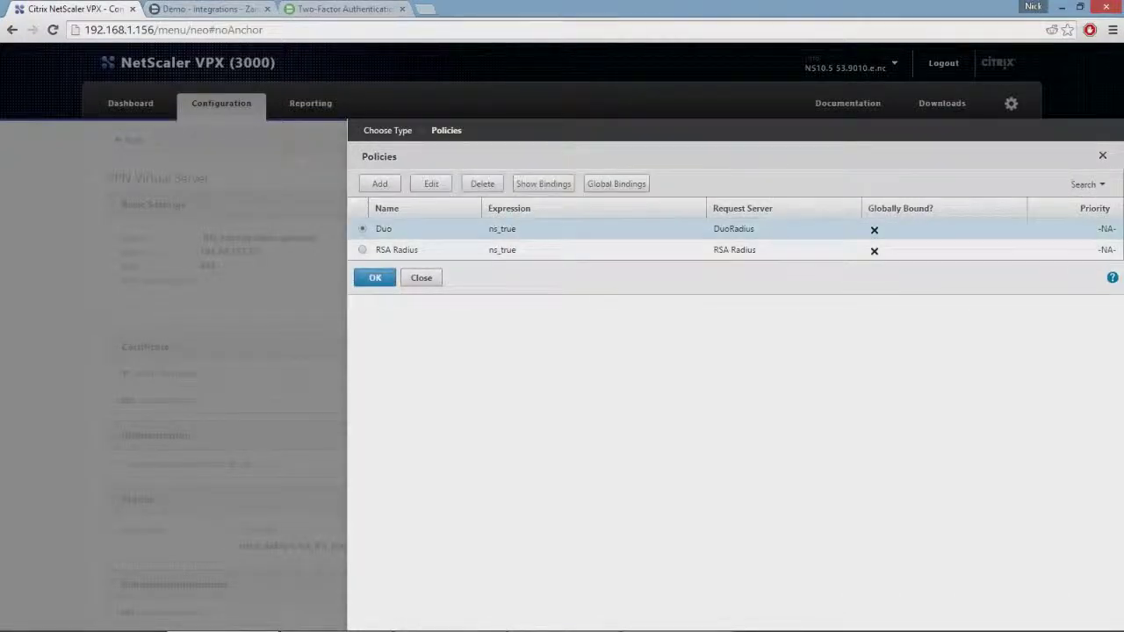
left_click(375, 278)
left_click(397, 438)
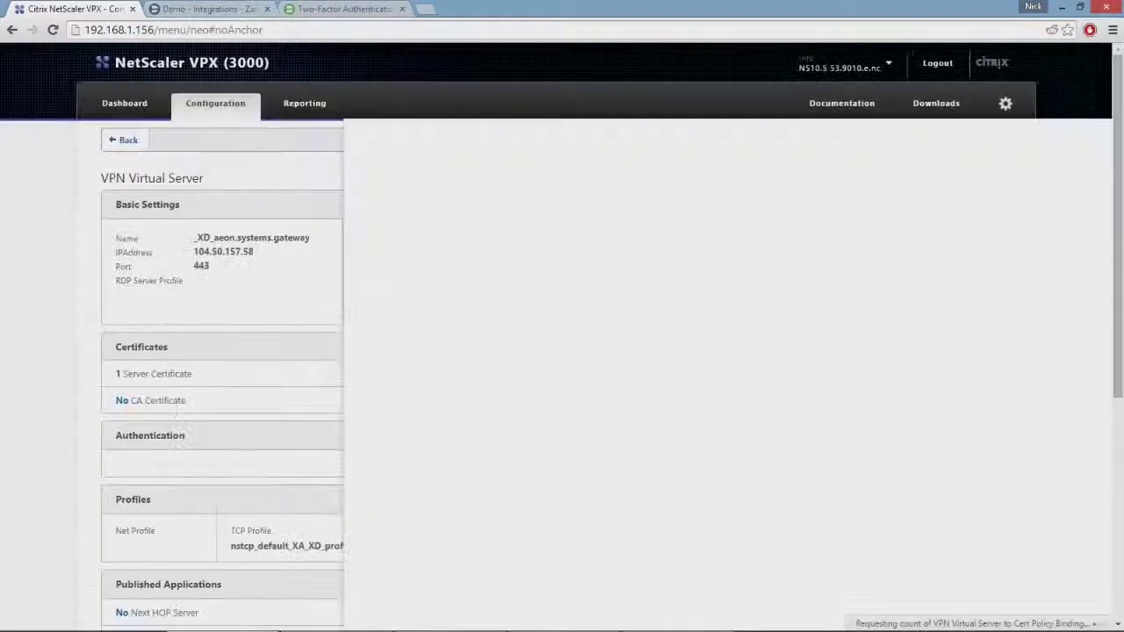
scroll(466, 351, "down", 4)
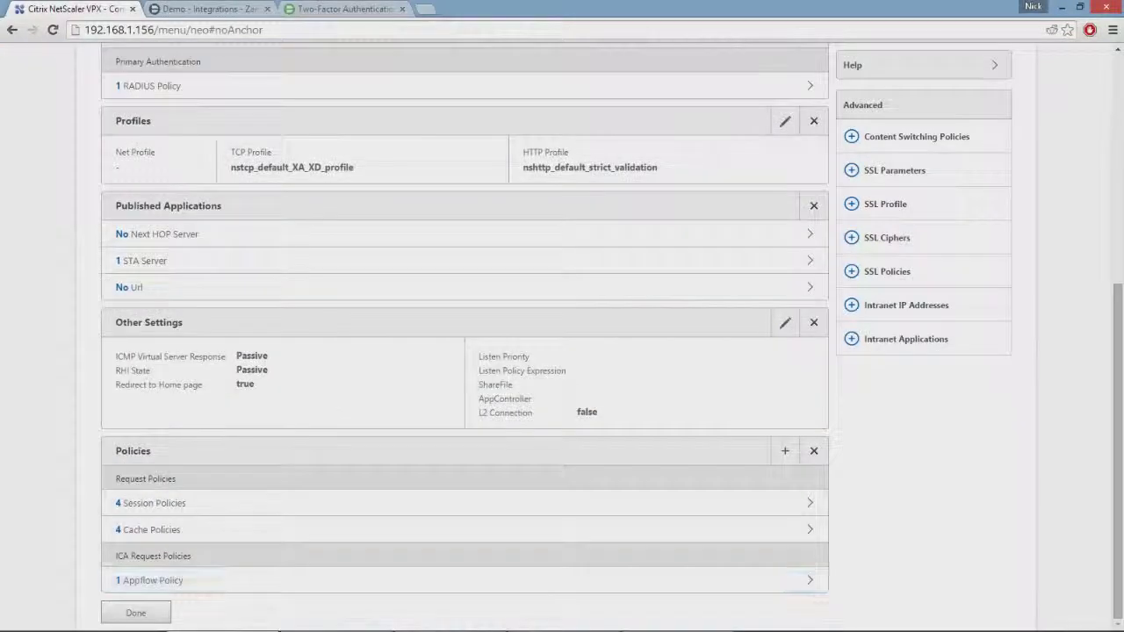
left_click(136, 613)
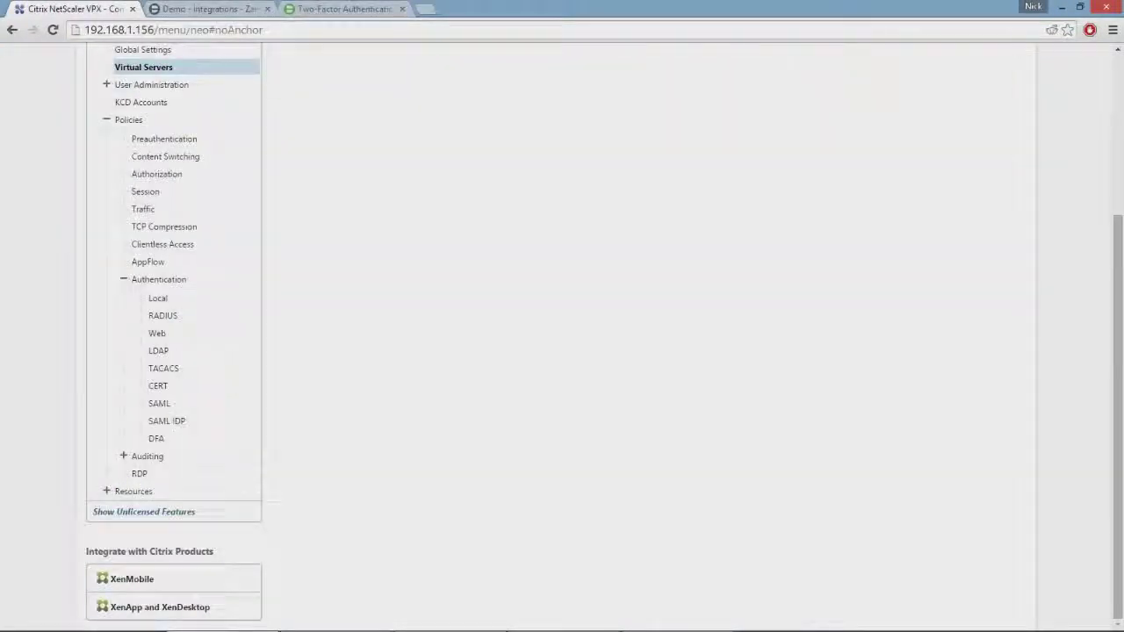